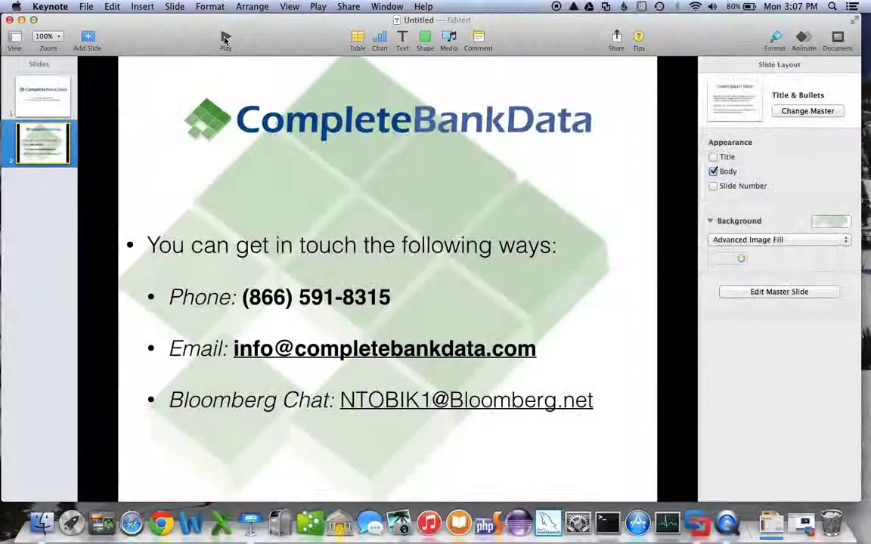
Step: Leave the Keynote presentation and switch to another application
key("super+Tab")
key("super+Tab")
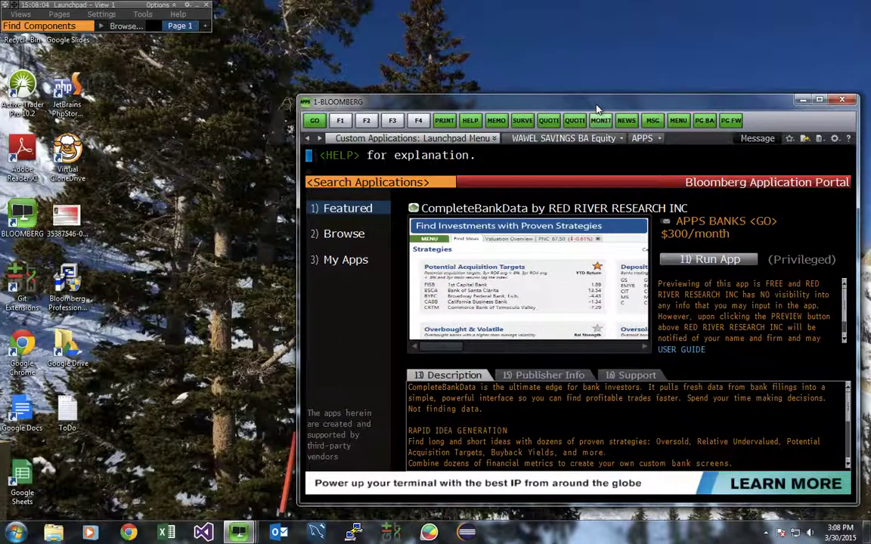
Step: Run APPS BANKS in the Bloomberg Terminal to load the CompleteBankData app page
type("APPS BANKS")
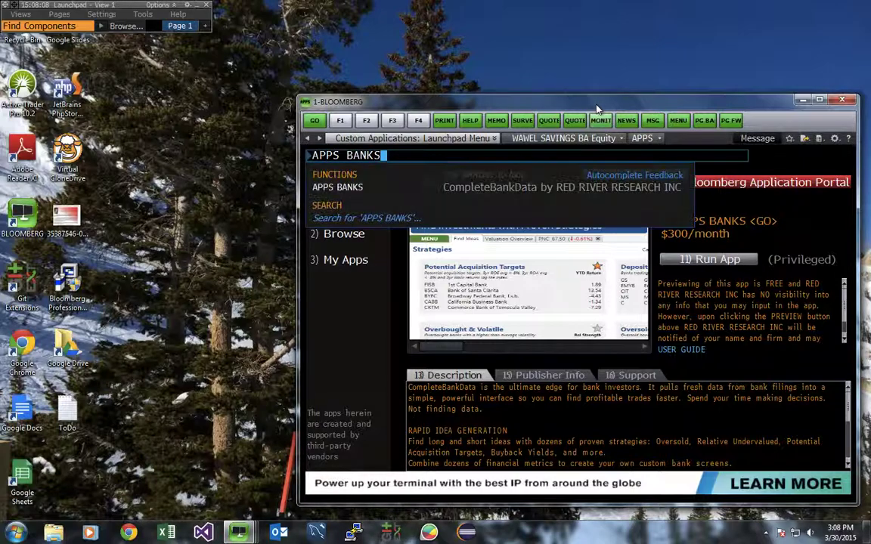
key("Return")
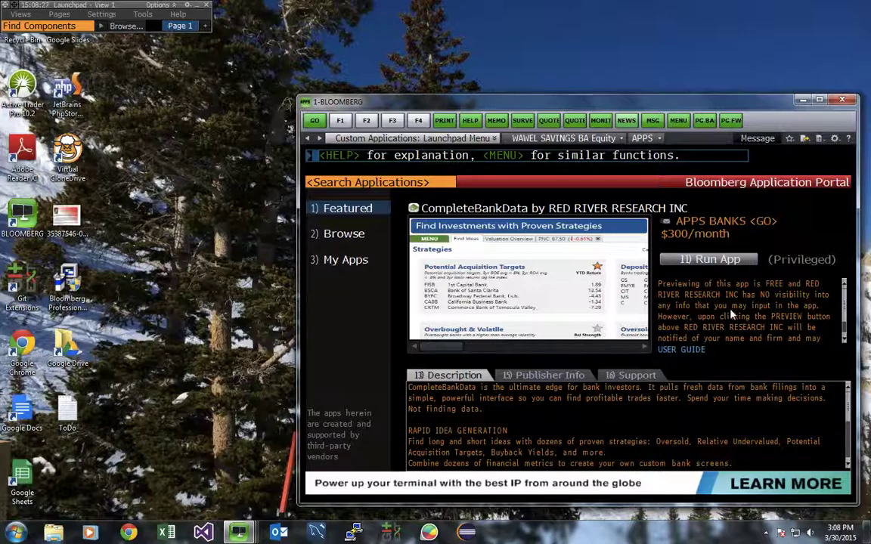
Step: Launch CompleteBankData and filter its ideas to exclude all banks under $5b assets
left_click(730, 263)
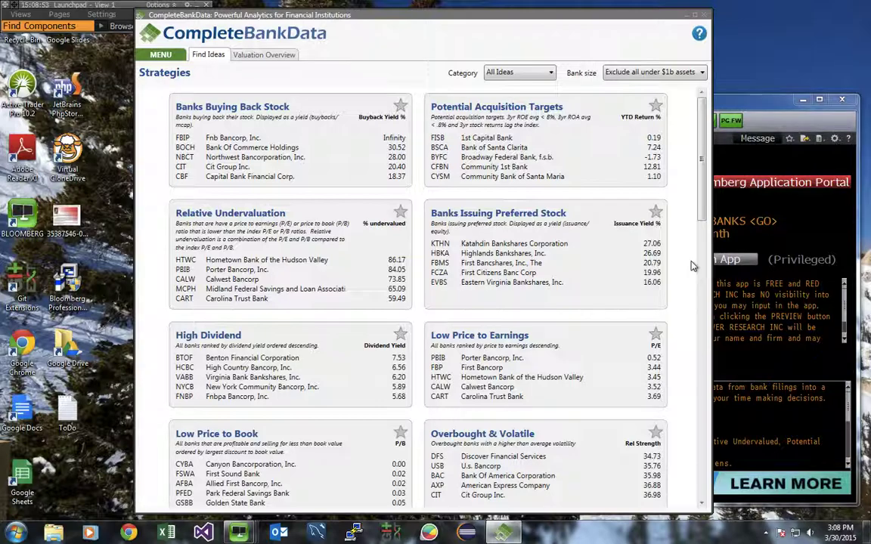
left_click(684, 73)
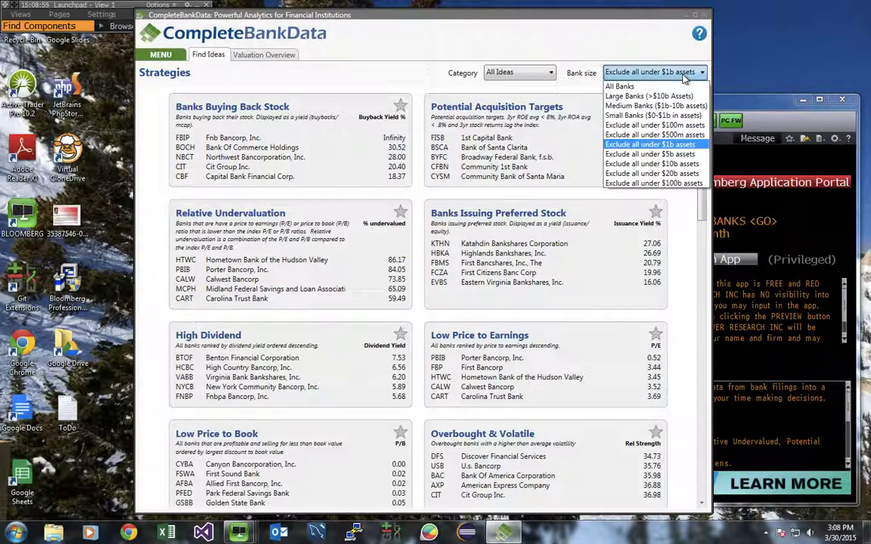
left_click(621, 144)
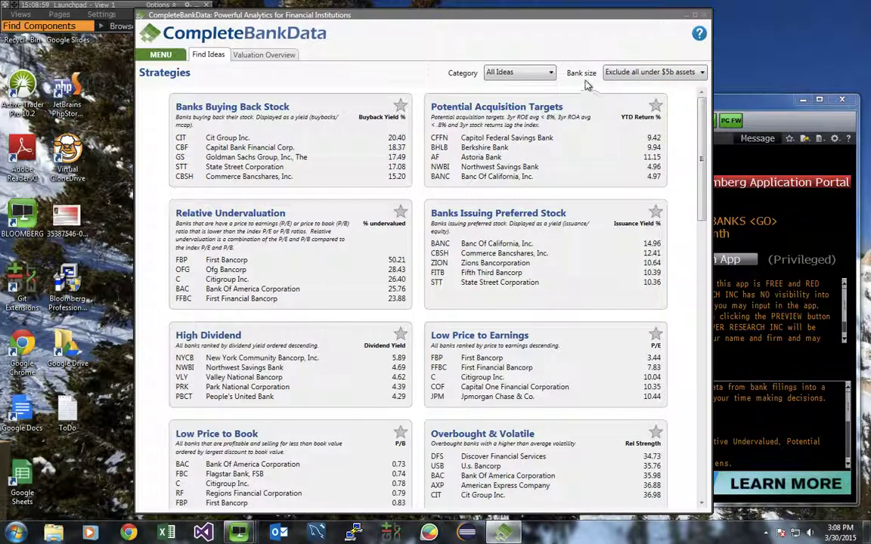
left_click(680, 75)
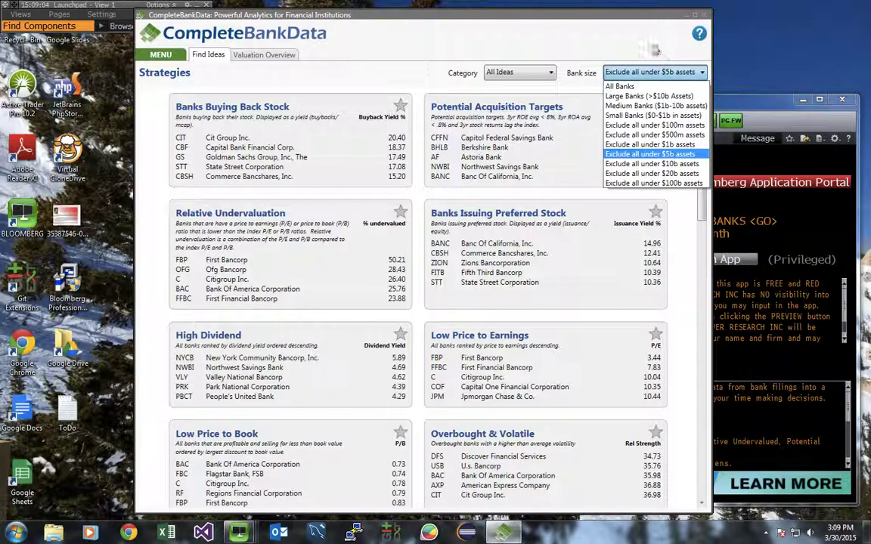
left_click(368, 81)
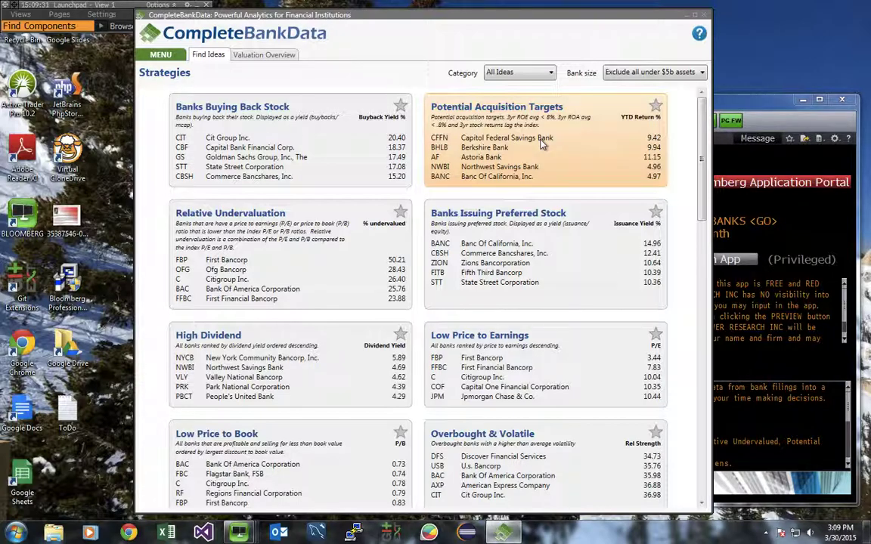
Step: From the Relative Undervaluation list, select Ofg Bancorp (OFG) and view its details
left_click(376, 231)
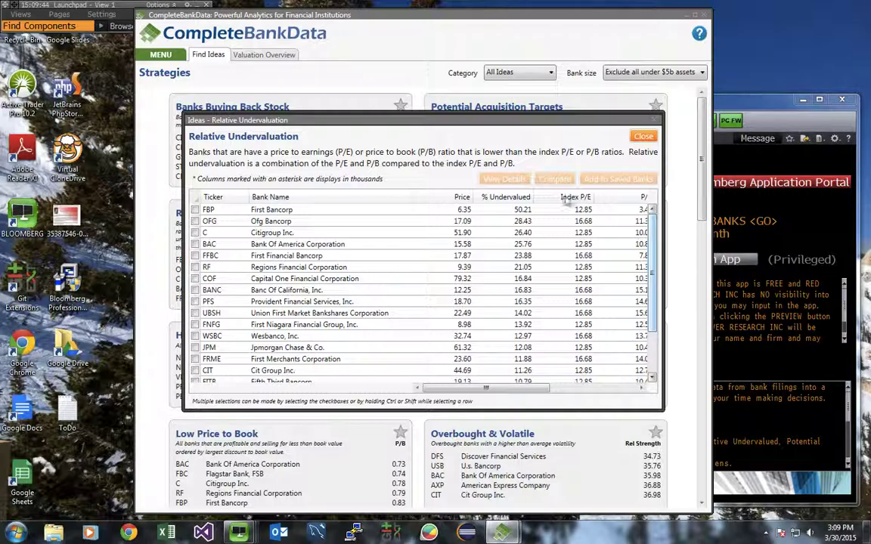
left_click(220, 221)
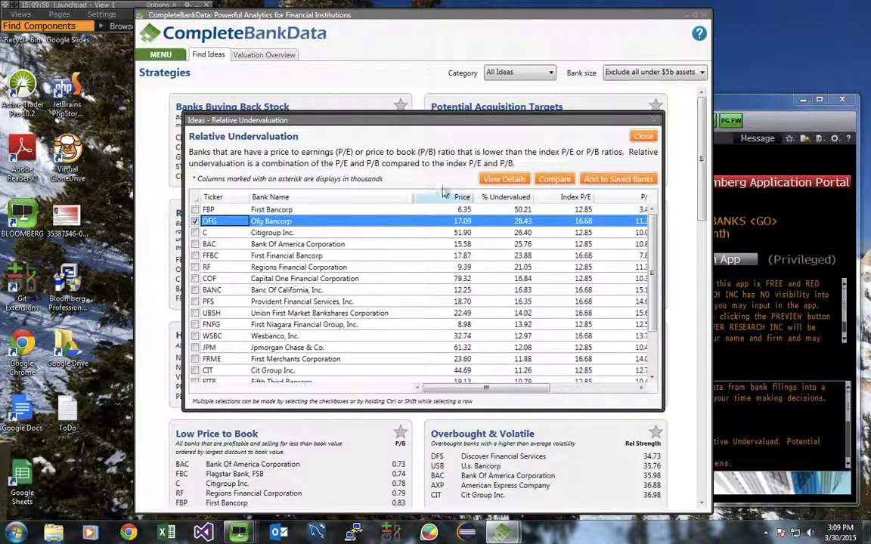
left_click(492, 182)
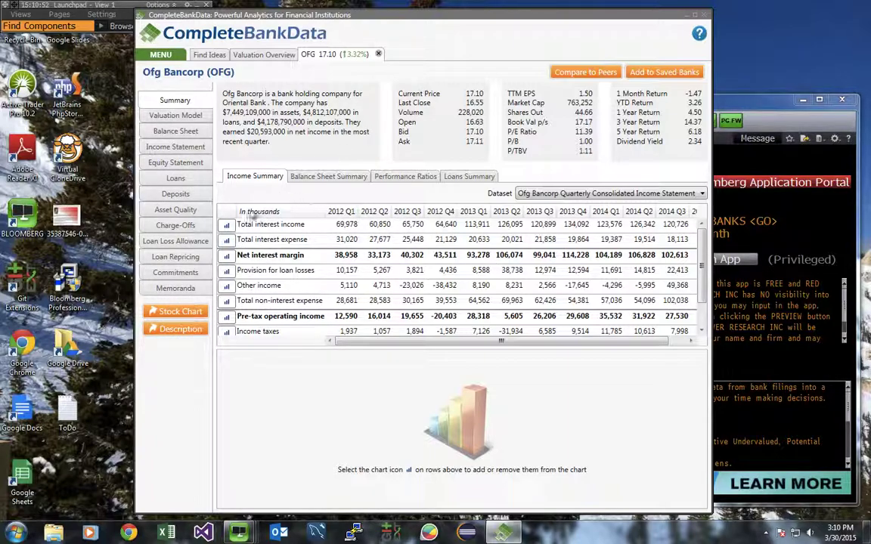
Step: Browse OFG's Balance Sheet, Performance Ratios and Loans summaries, then return to Income Summary
left_click(307, 182)
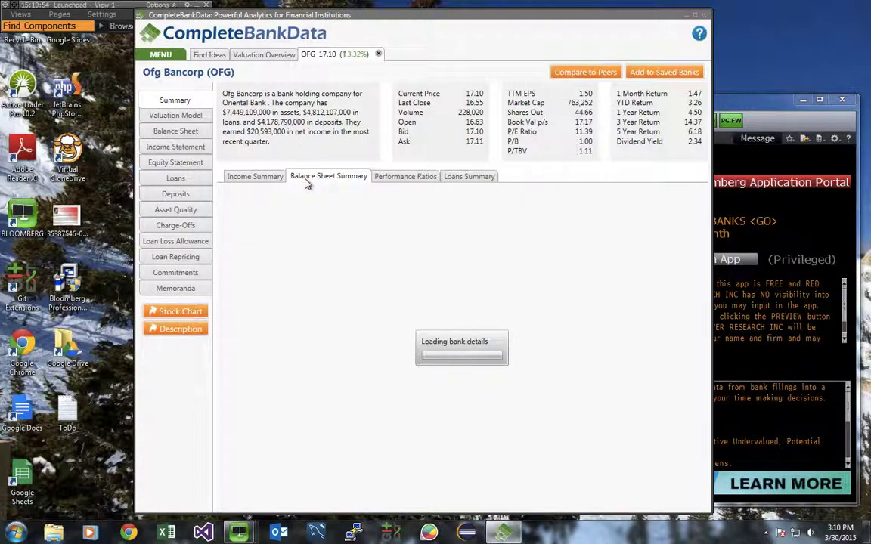
left_click(393, 178)
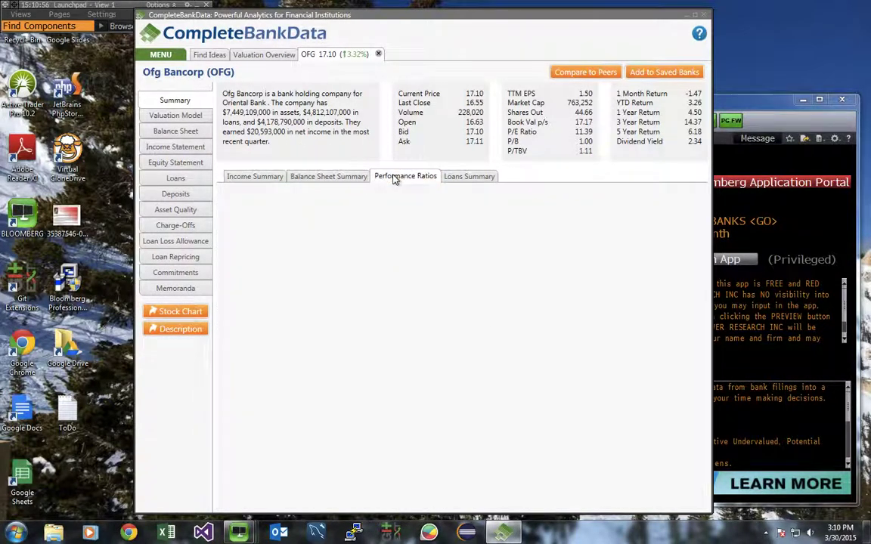
left_click(468, 175)
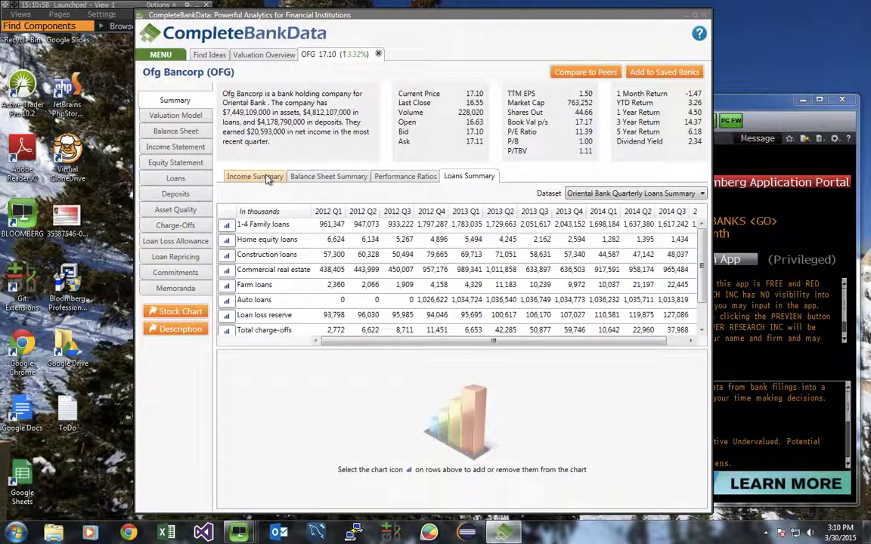
left_click(268, 179)
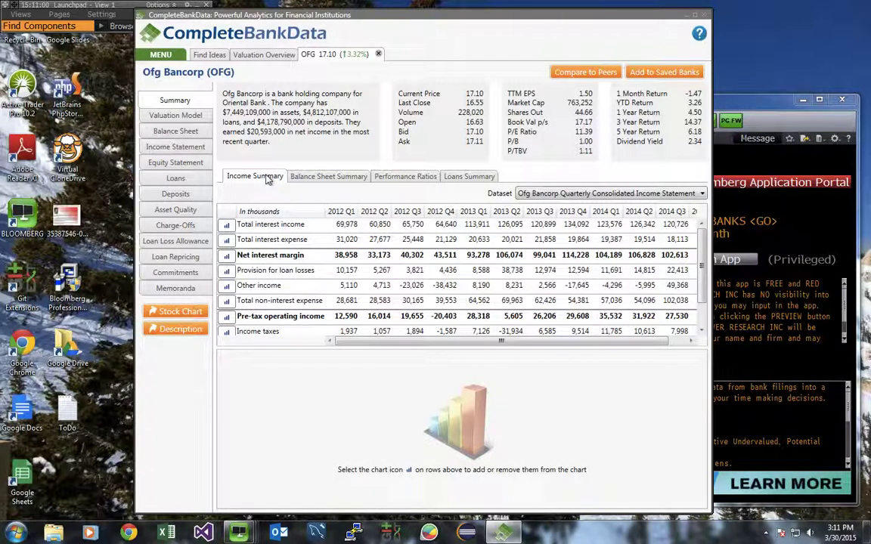
Step: Chart quarterly Net interest margin alongside Pre-tax operating income
left_click(226, 256)
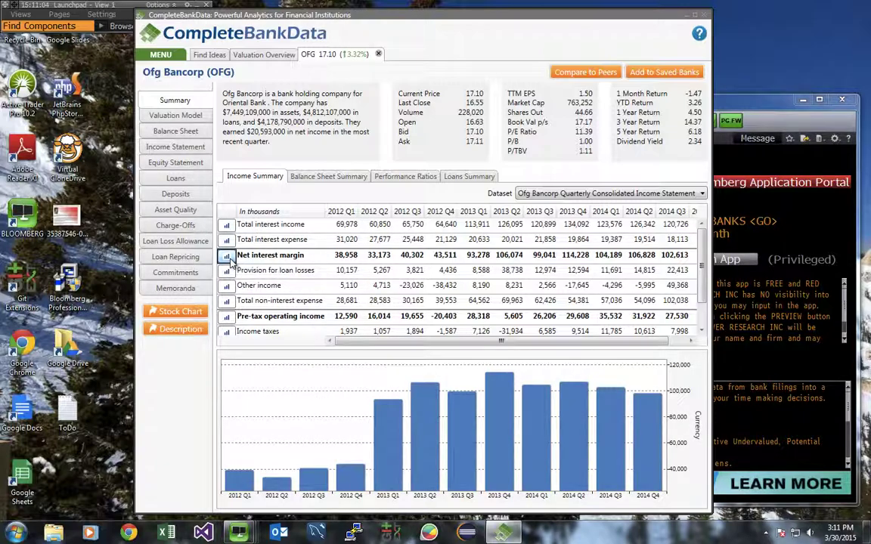
mouse_move(393, 425)
left_click(226, 316)
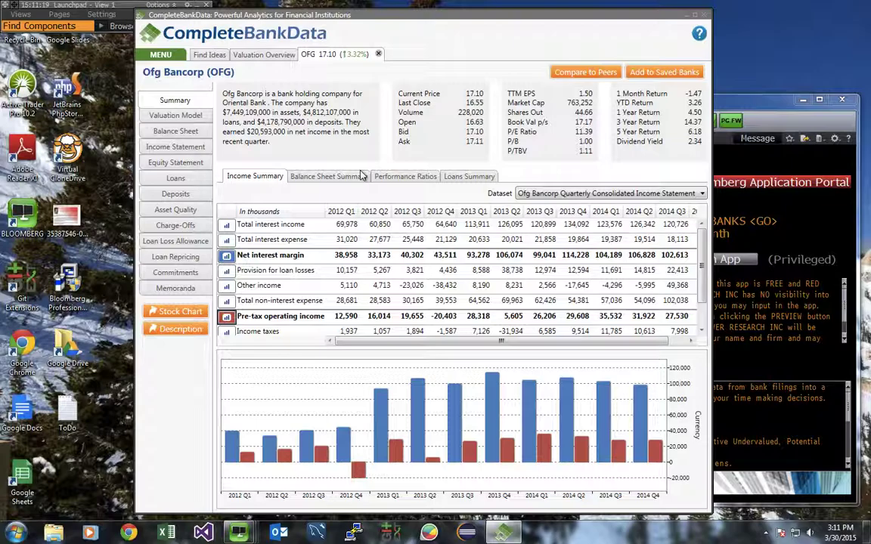
Step: Open OFG's Valuation Model page showing 25.58 intrinsic value, under-valued by 33.19%
left_click(208, 117)
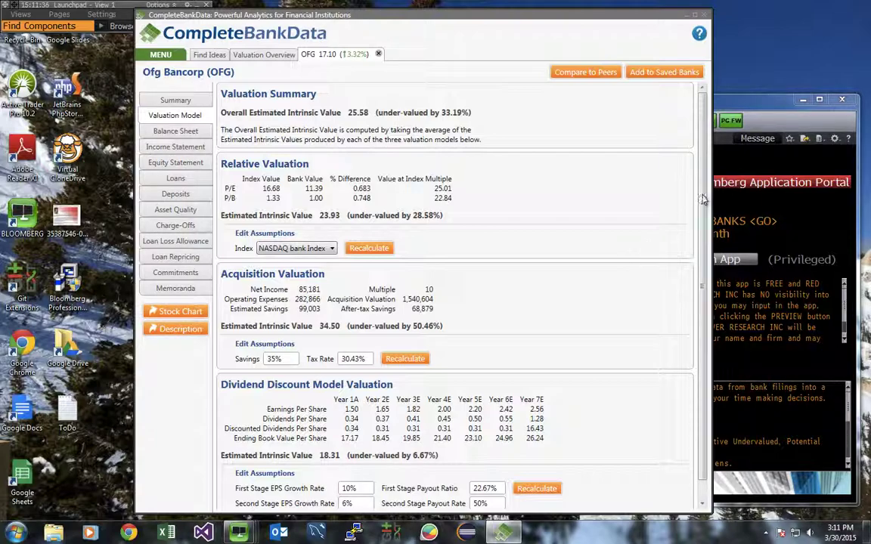
left_click_drag(703, 194, 703, 202)
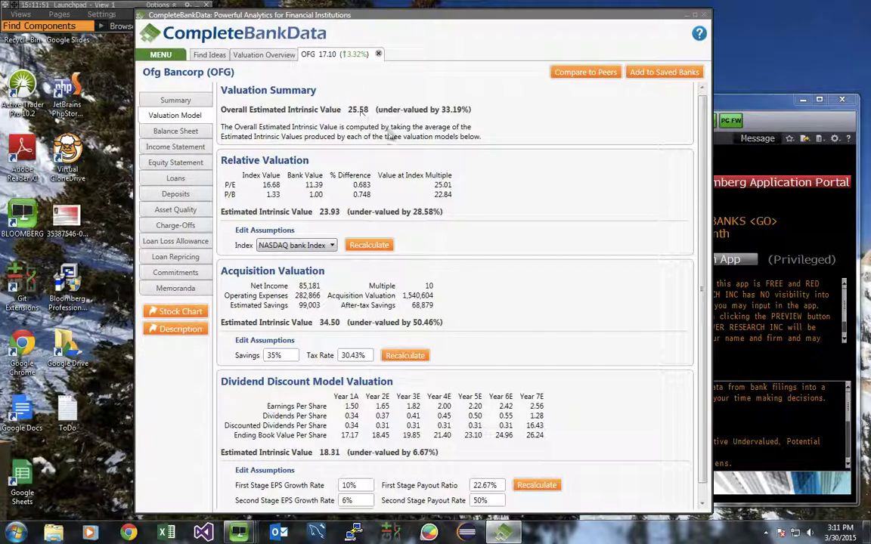
left_click_drag(702, 182, 702, 203)
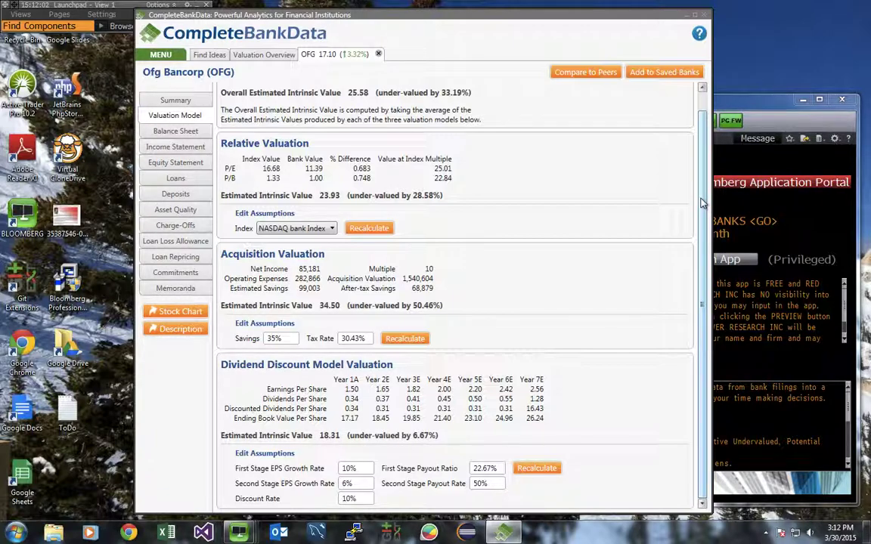
Step: Switch the relative valuation index to KBW Bank Index and recalculate
left_click(308, 228)
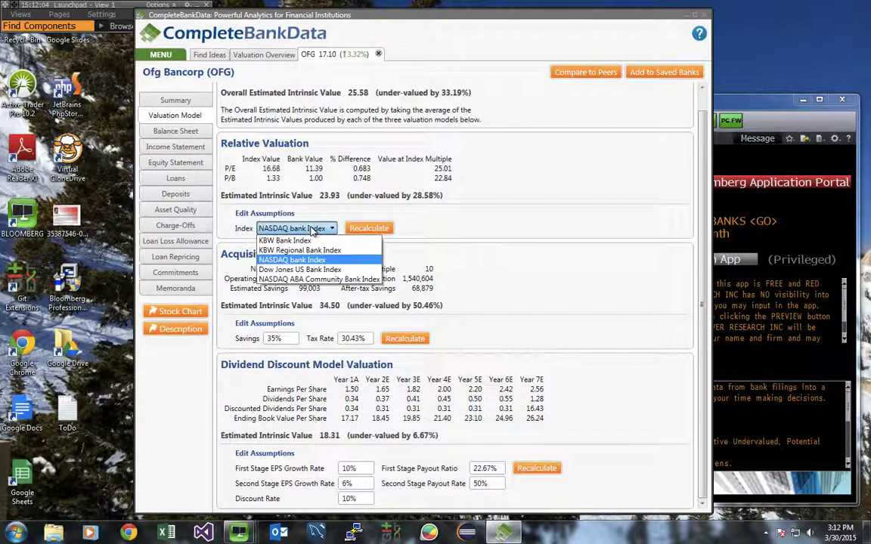
left_click(286, 240)
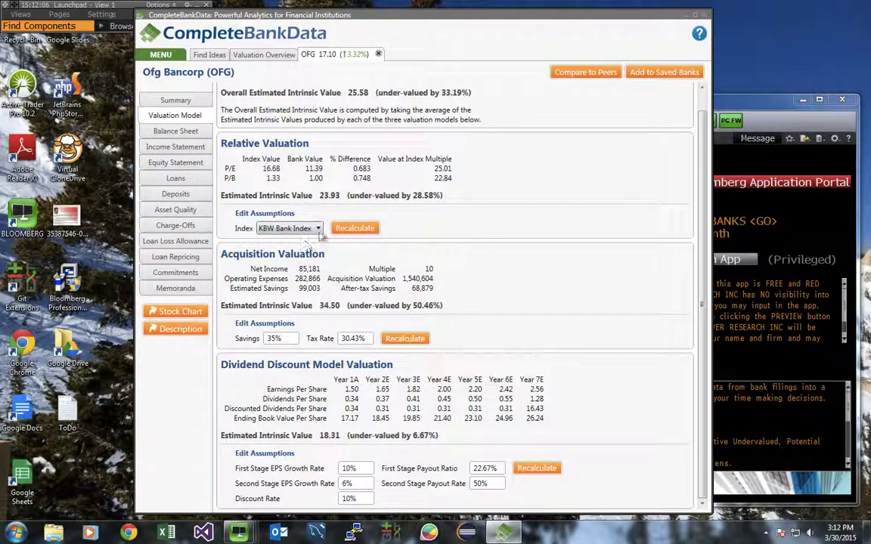
left_click(353, 229)
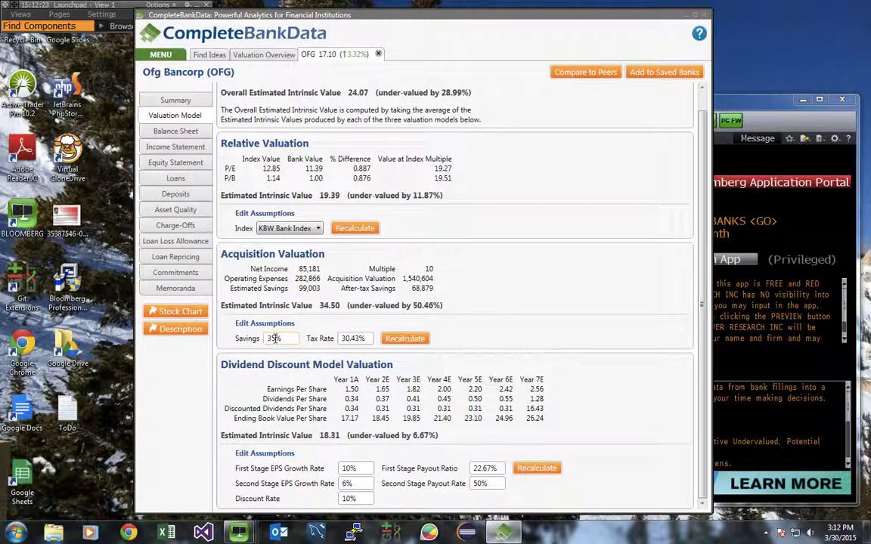
Step: Set Savings to 25% and Tax Rate to 35.43%, then recalculate the acquisition valuation
left_click(271, 340)
key("BackSpace")
type("2")
left_click(349, 337)
key("BackSpace")
type("5")
left_click(405, 338)
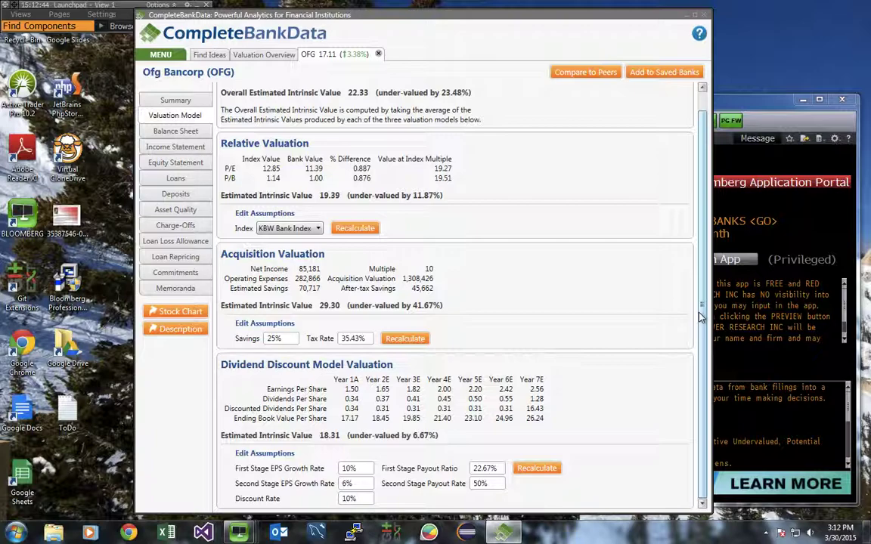
Step: Set the First Stage Payout Ratio to 30% and recalculate the dividend discount valuation
left_click(480, 469)
key("BackSpace")
key("BackSpace")
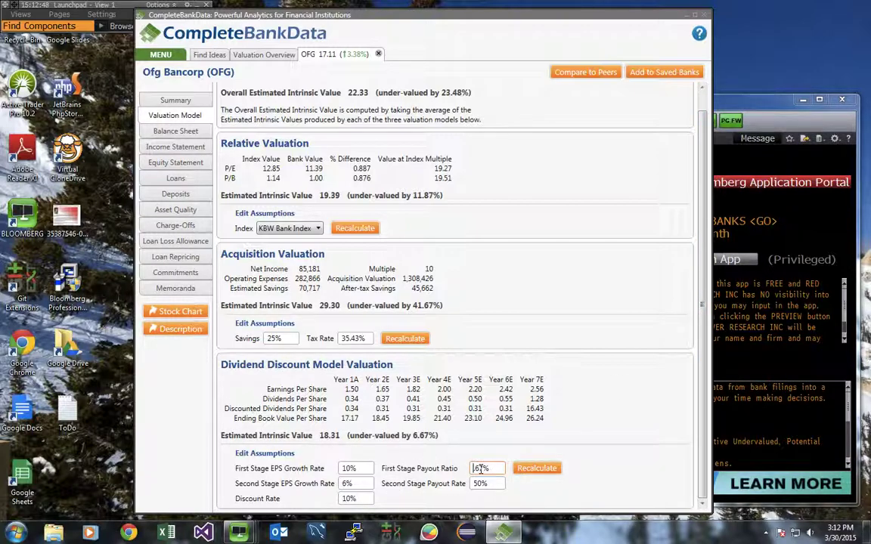
type("30")
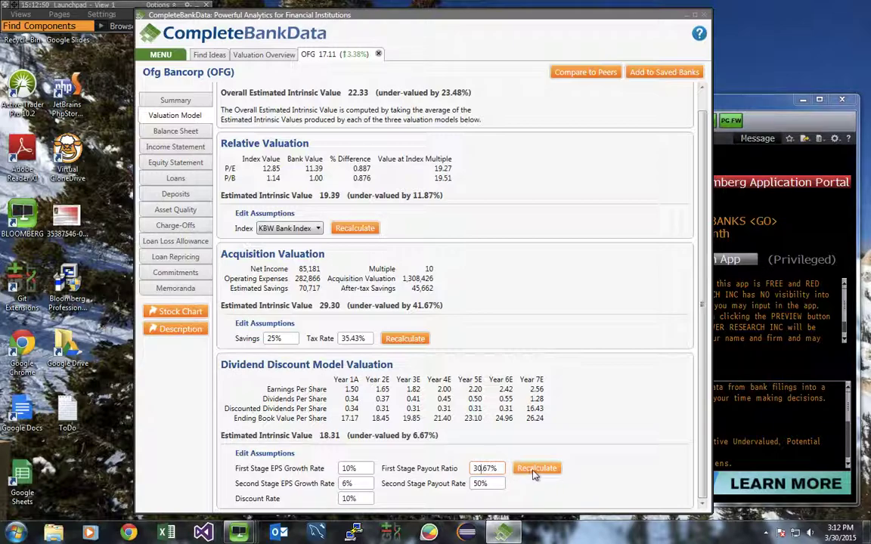
key("Delete")
key("Delete")
key("Delete")
left_click(541, 470)
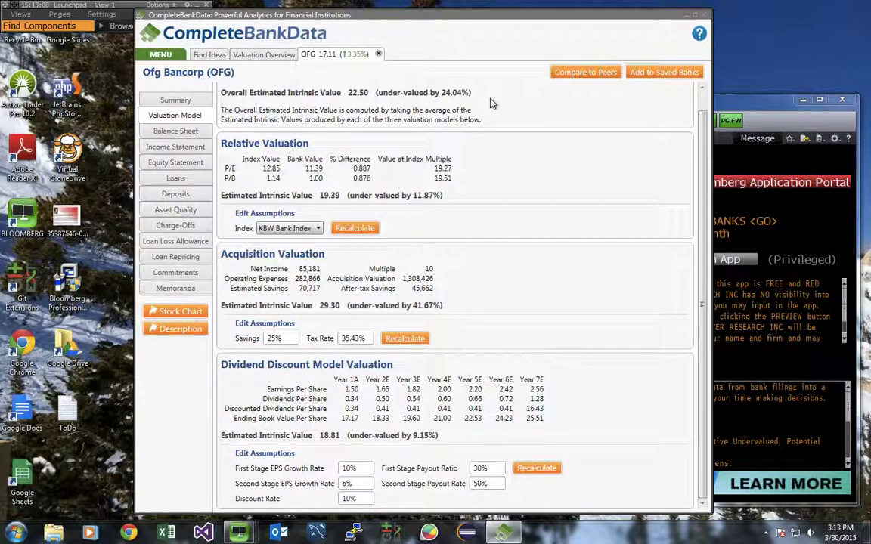
Step: Open OFG's Loans data and scroll down to the loan summary rows
left_click(189, 181)
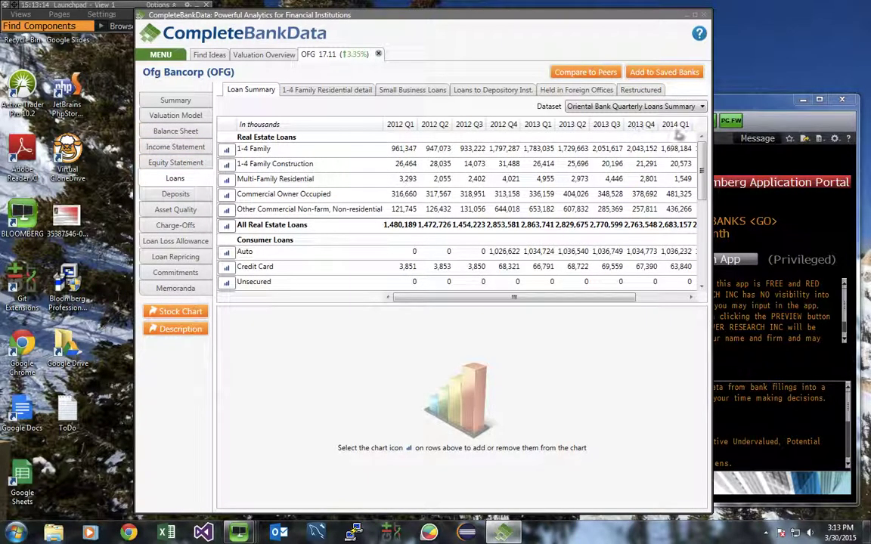
left_click_drag(630, 299, 669, 301)
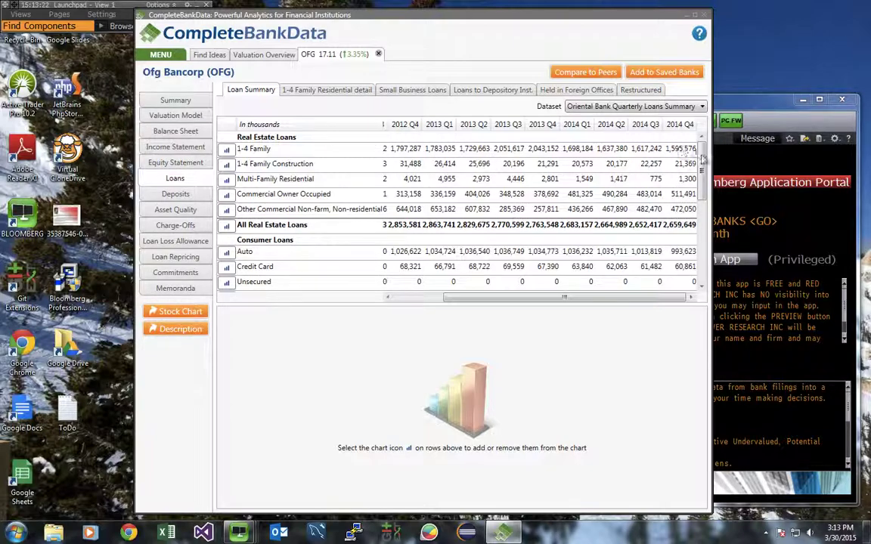
left_click_drag(703, 172, 703, 190)
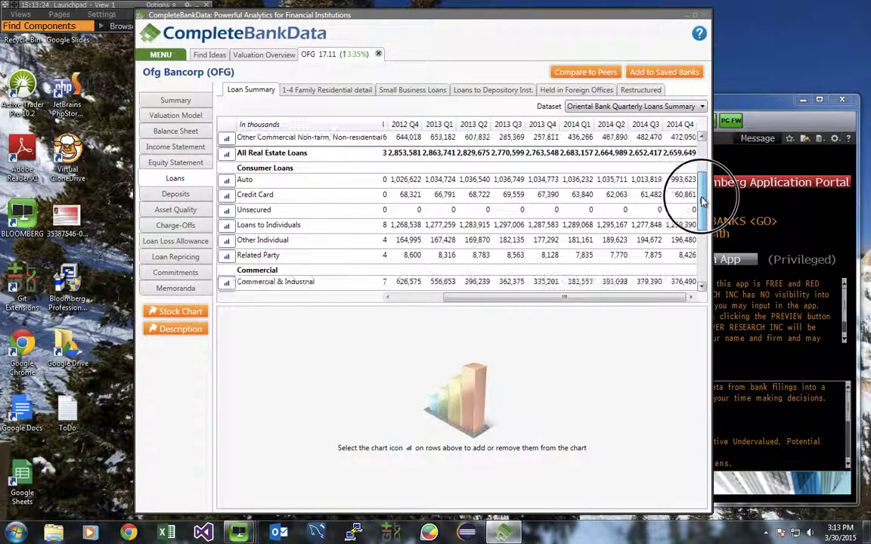
scroll(702, 200, "down", 1)
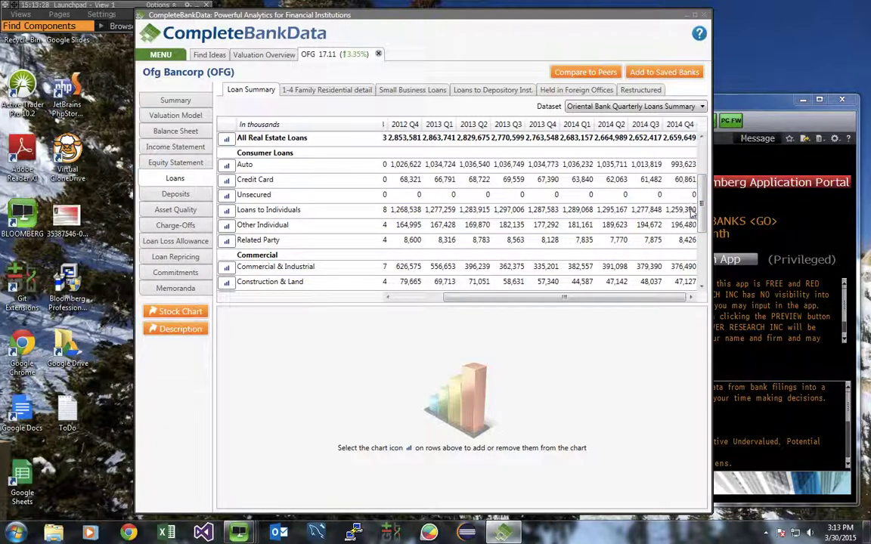
left_click_drag(700, 214, 703, 272)
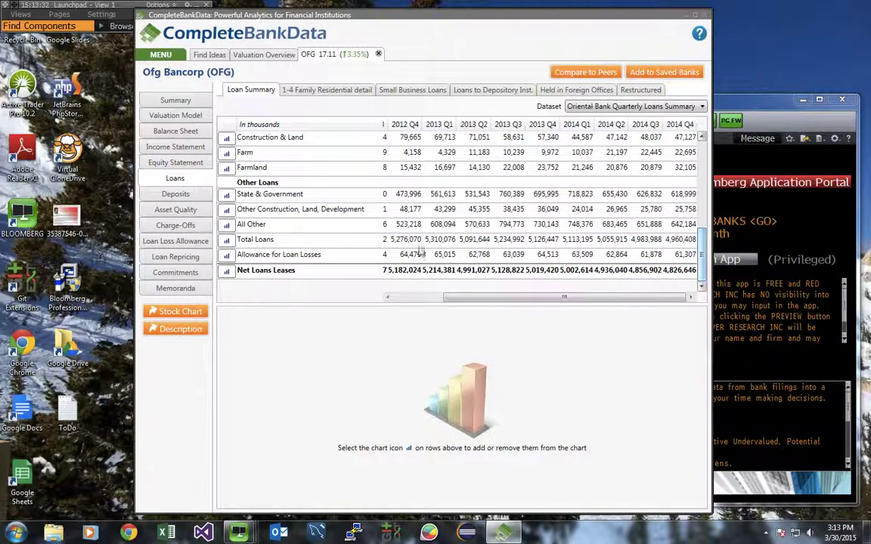
Step: Chart Net Loans Leases against All Real Estate Loans by quarter
left_click(228, 273)
left_click_drag(703, 260, 704, 163)
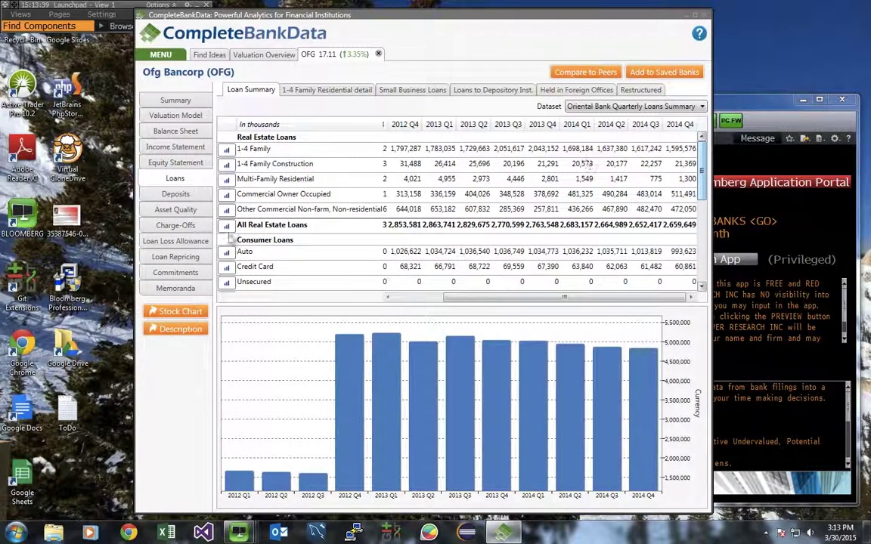
left_click(226, 225)
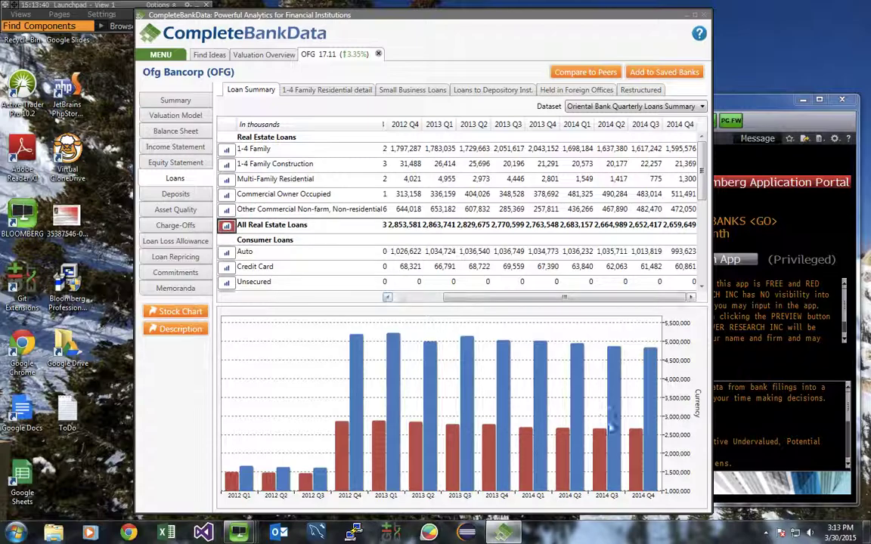
mouse_move(634, 444)
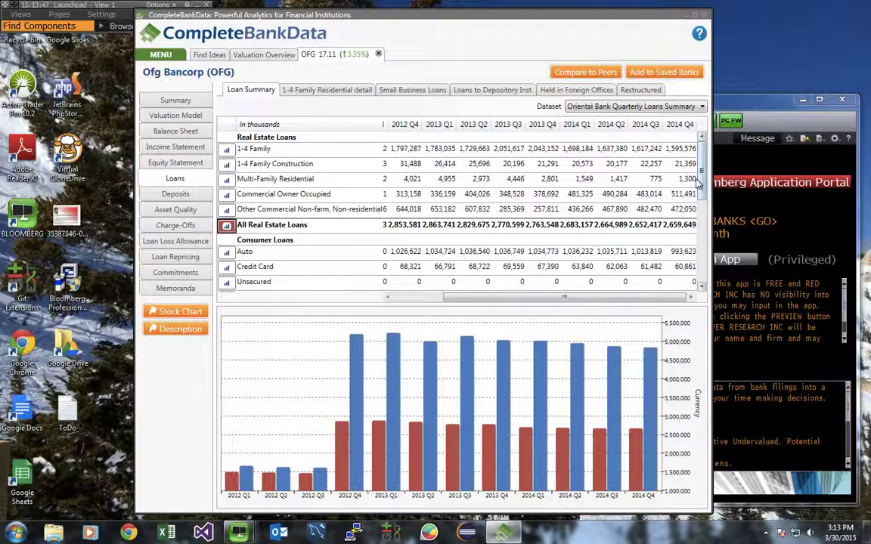
left_click(701, 219)
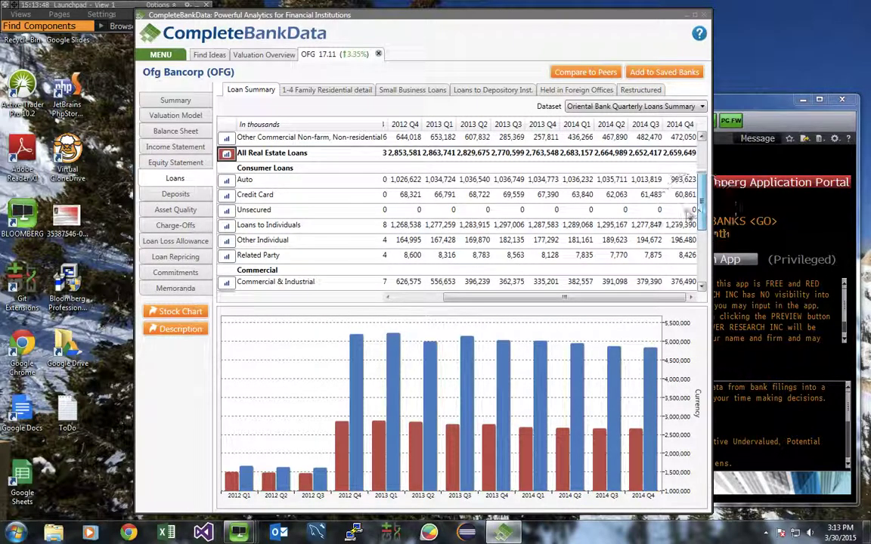
left_click(702, 252)
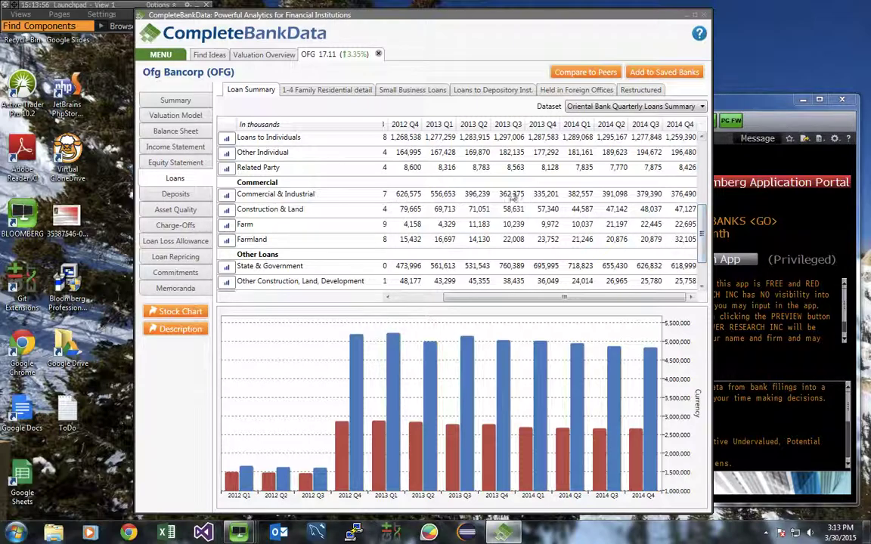
Step: In Asset Quality, chart % noncurrent real estate loans against noncurrent loans to loans
left_click(174, 210)
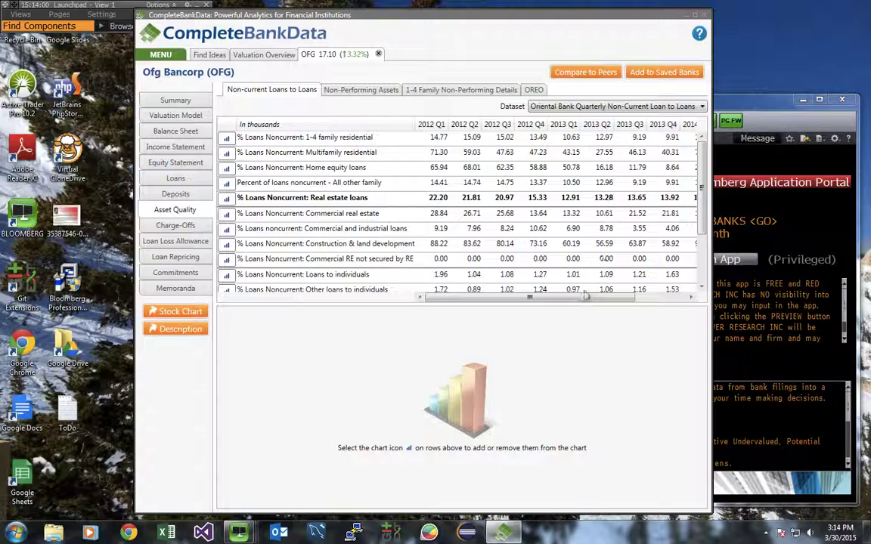
left_click(665, 298)
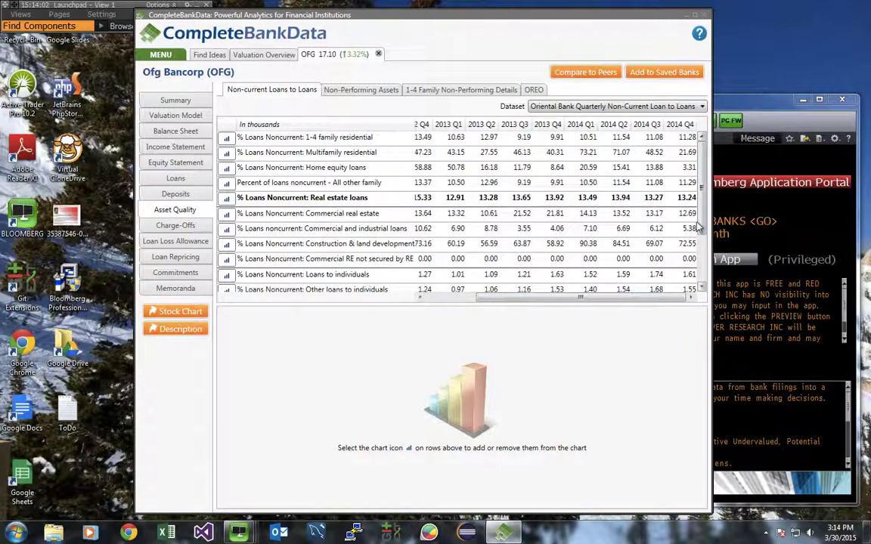
left_click(226, 197)
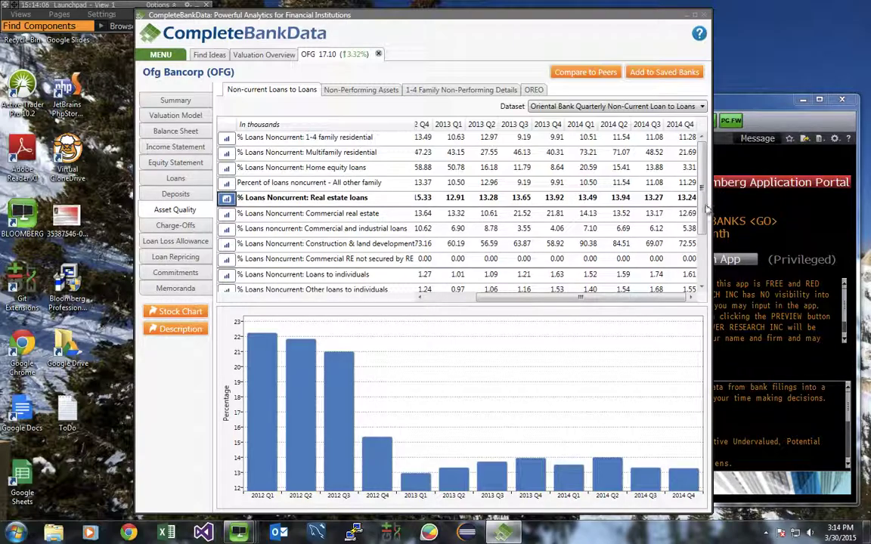
left_click_drag(702, 206, 673, 297)
left_click(226, 275)
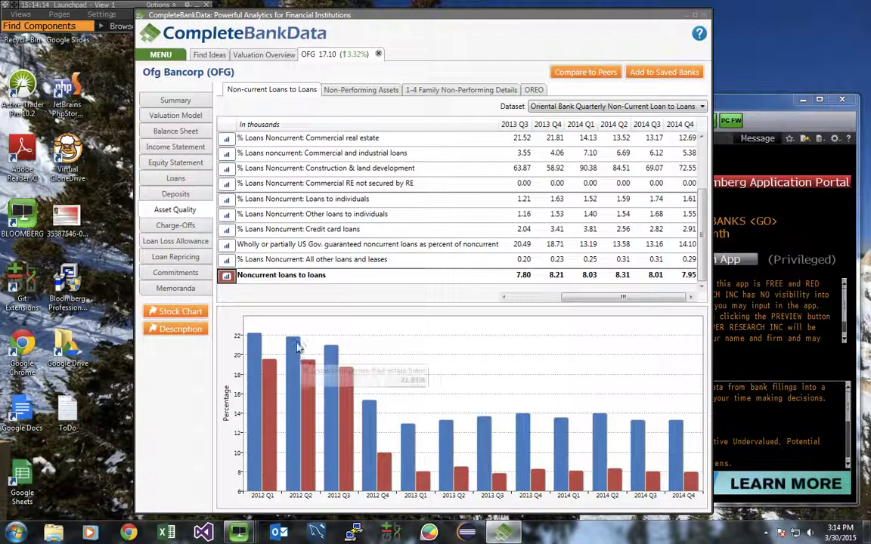
mouse_move(688, 488)
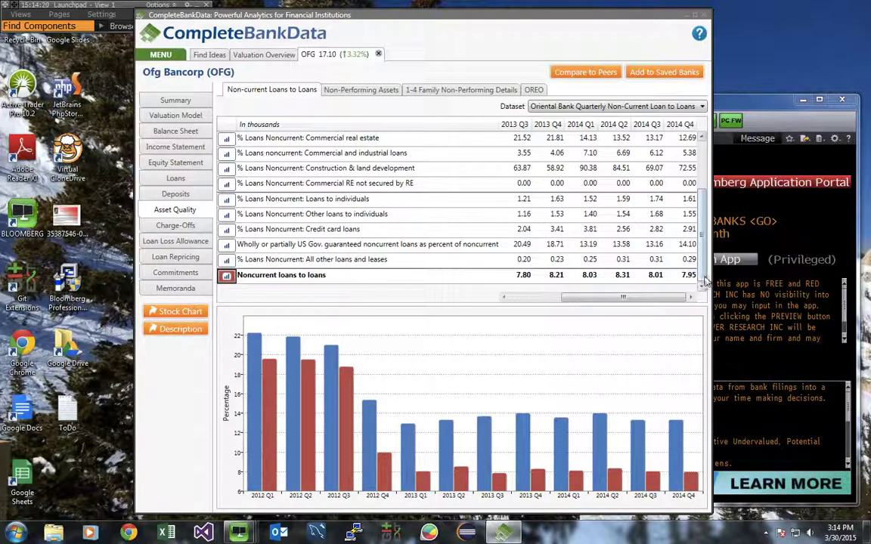
left_click_drag(705, 279, 704, 264)
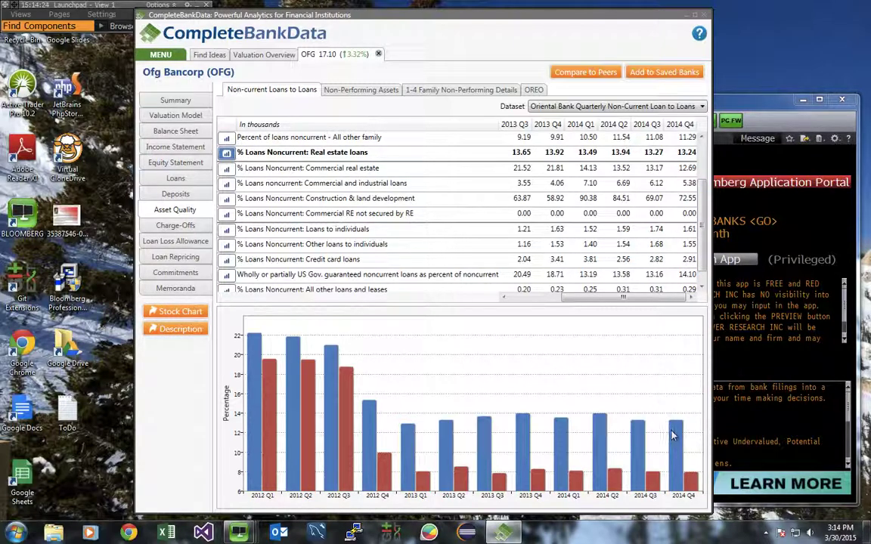
Step: Pass through Loan Repricing, then open Deposits and chart Total Deposits, 2012 Q1–2014 Q4
mouse_move(673, 438)
left_click(702, 253)
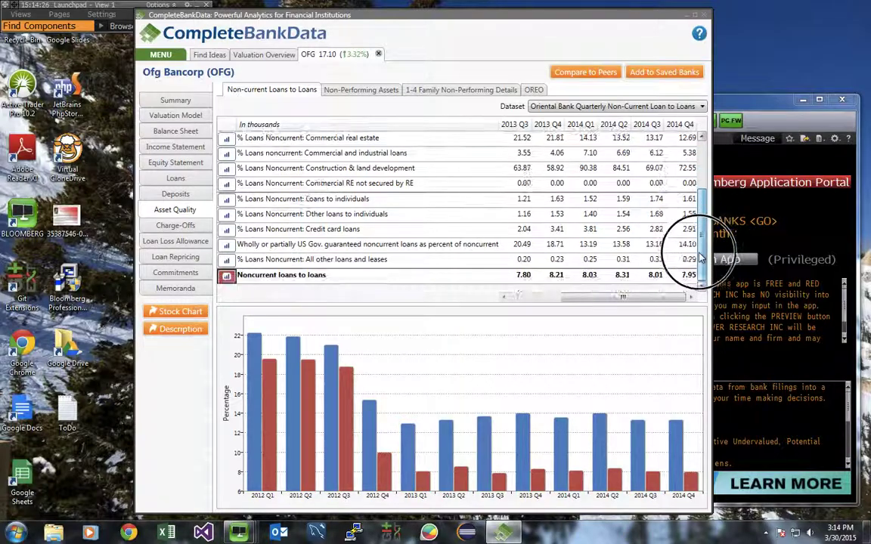
left_click(163, 258)
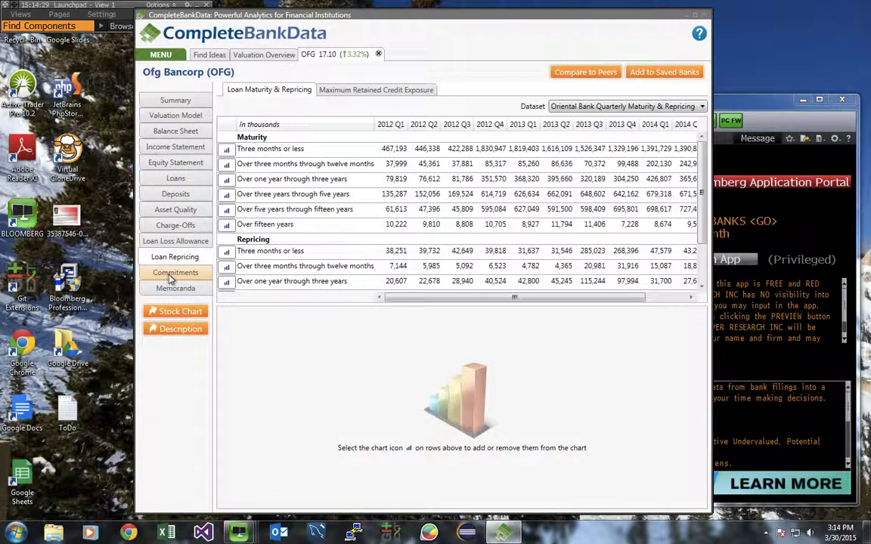
left_click(181, 196)
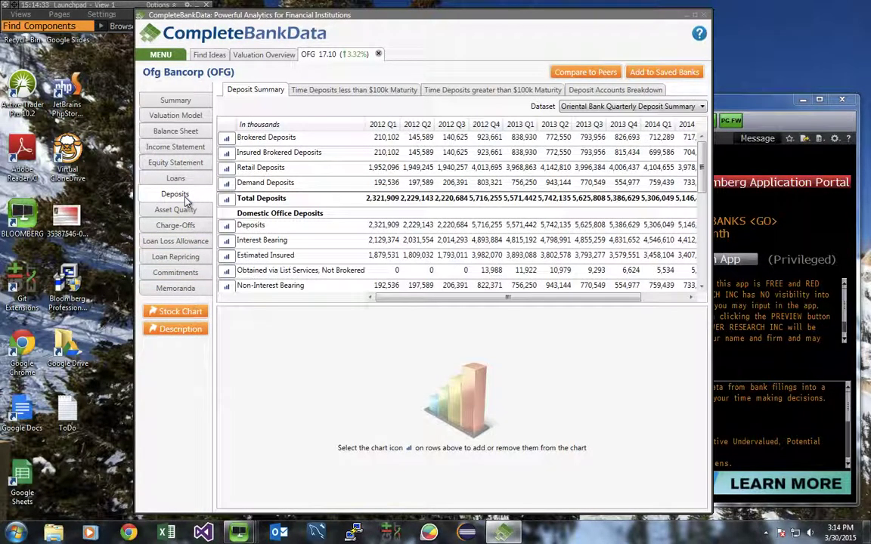
left_click(226, 198)
left_click_drag(501, 297, 604, 305)
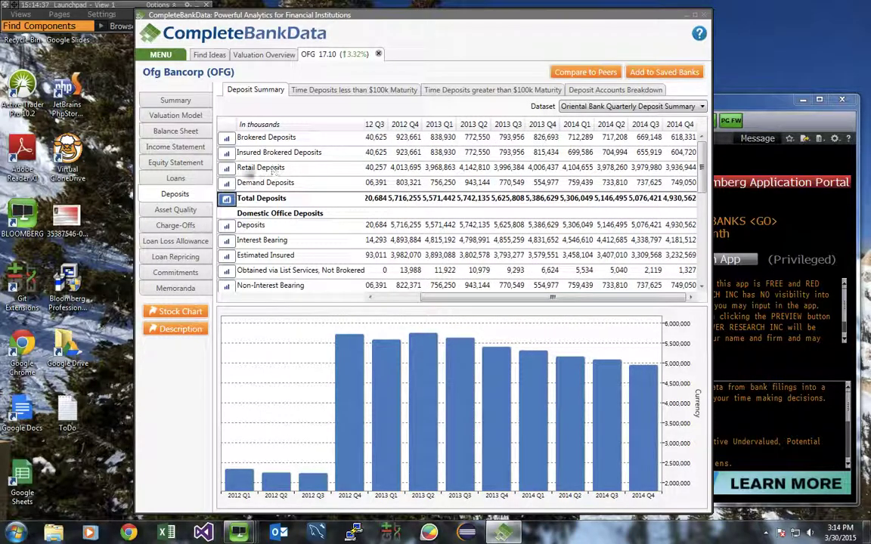
Step: Show OFG's consolidated income statement at Net income for 2014 Q4 (20,593) and list its four datasets
left_click(186, 146)
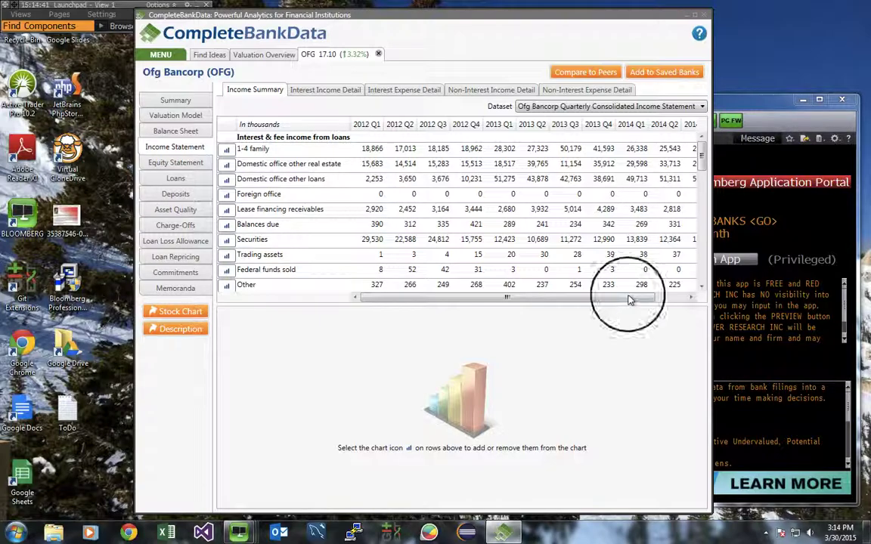
left_click_drag(703, 189, 699, 291)
left_click(691, 297)
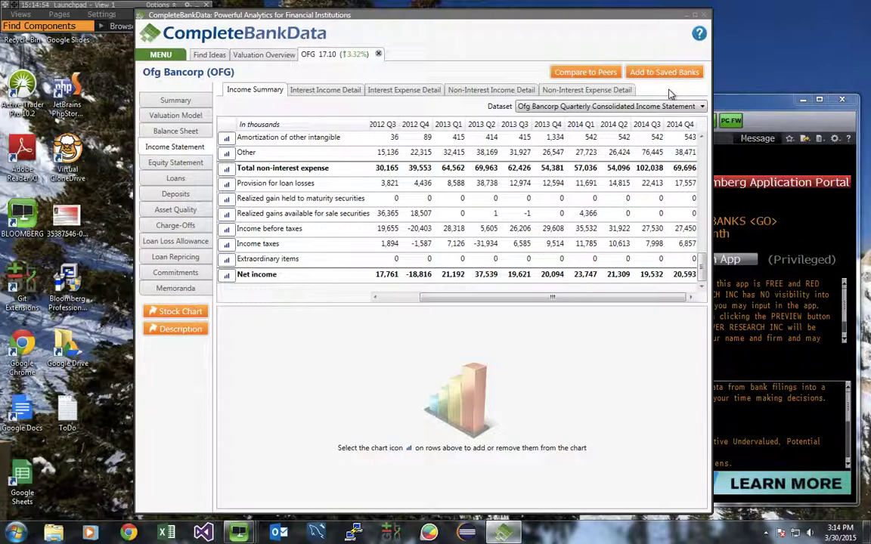
left_click(675, 108)
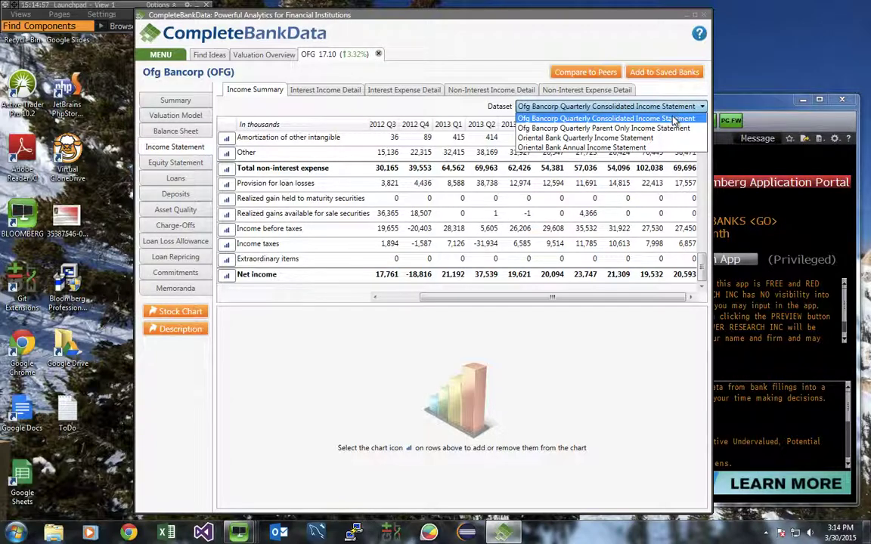
Step: Switch the income statement to the Parent Only dataset and view its Operating income rows
left_click(403, 78)
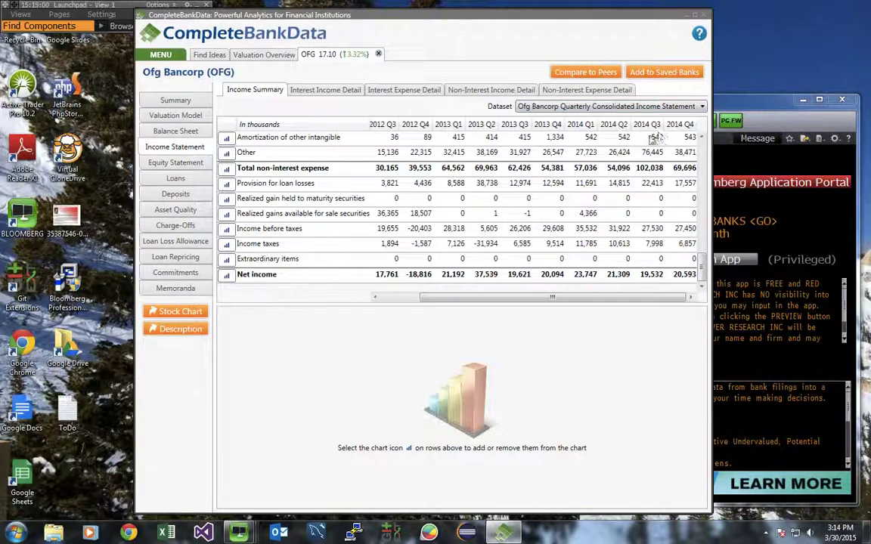
left_click(675, 107)
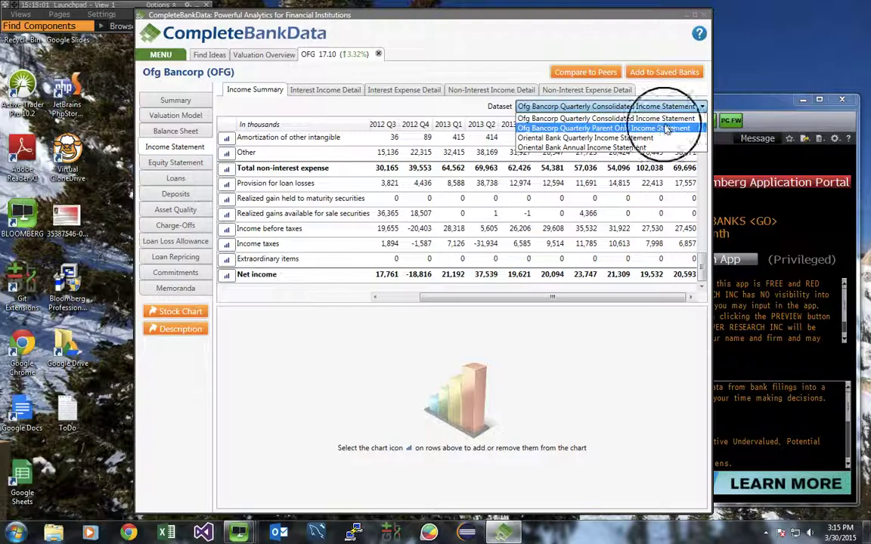
left_click(667, 129)
mouse_move(684, 298)
left_mouse_down()
mouse_move(631, 299)
mouse_move(682, 299)
left_mouse_up()
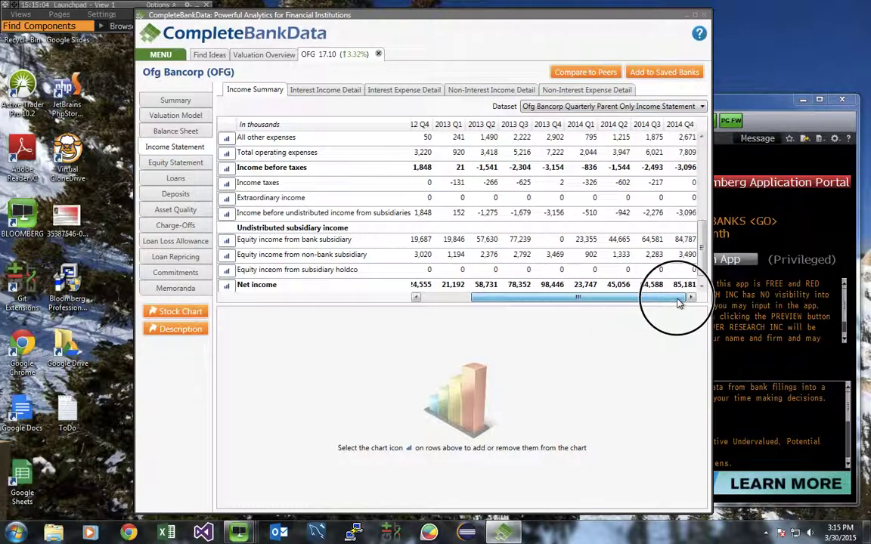
left_click(702, 134)
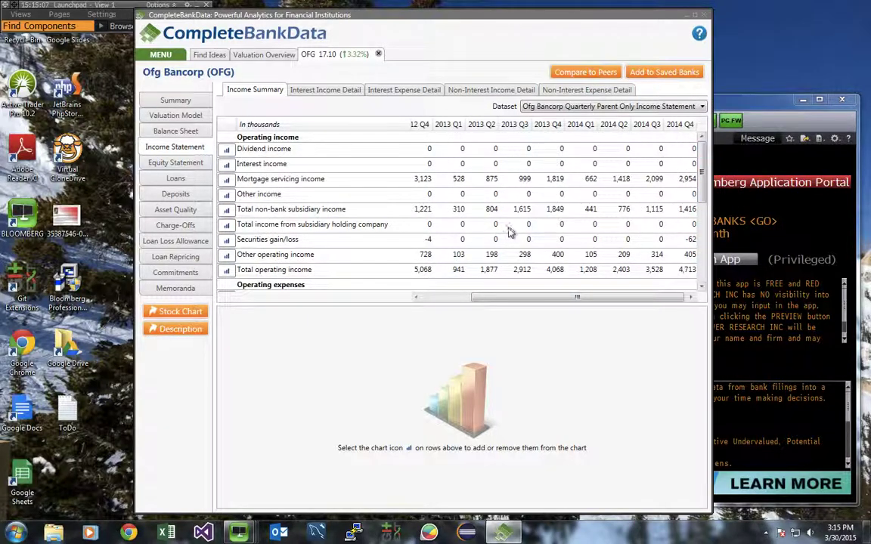
Step: Switch to the Oriental Bank Quarterly Income Statement and view its later quarters and bottom rows
left_click(557, 106)
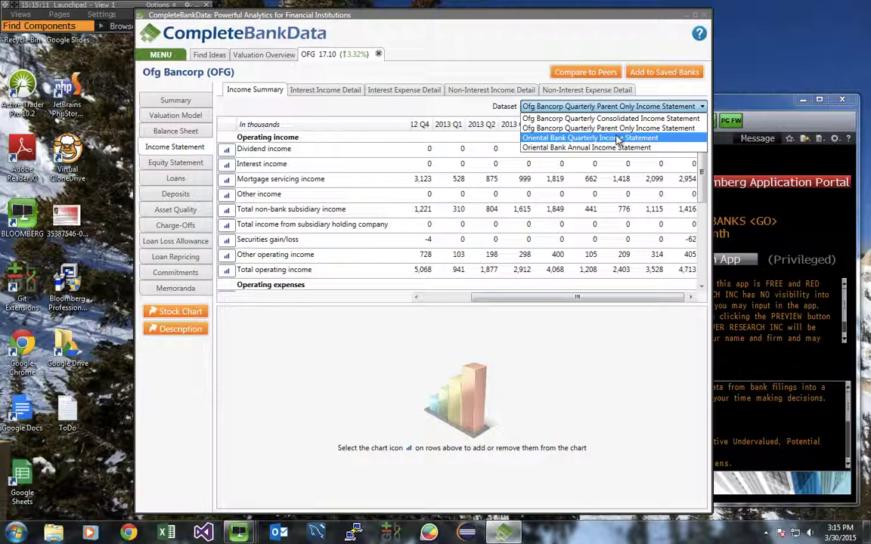
left_click(618, 140)
left_click(622, 301)
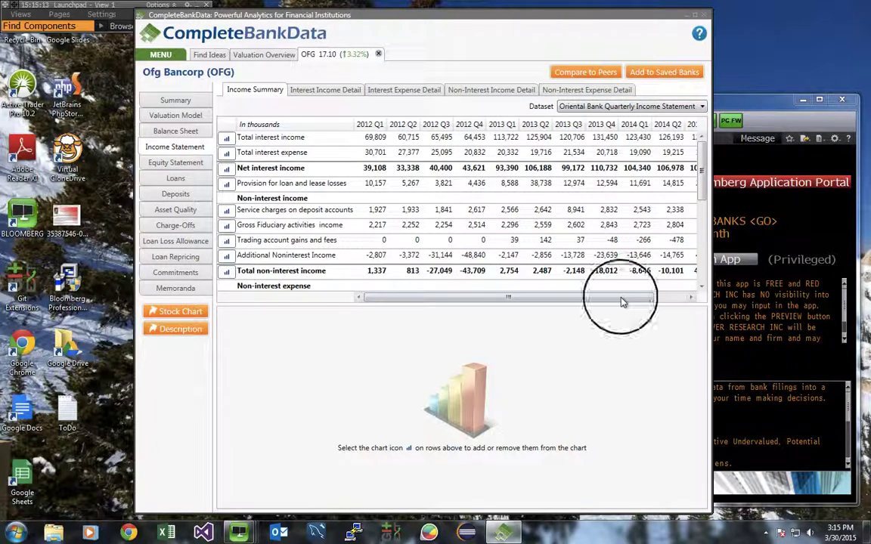
left_click_drag(622, 301, 680, 301)
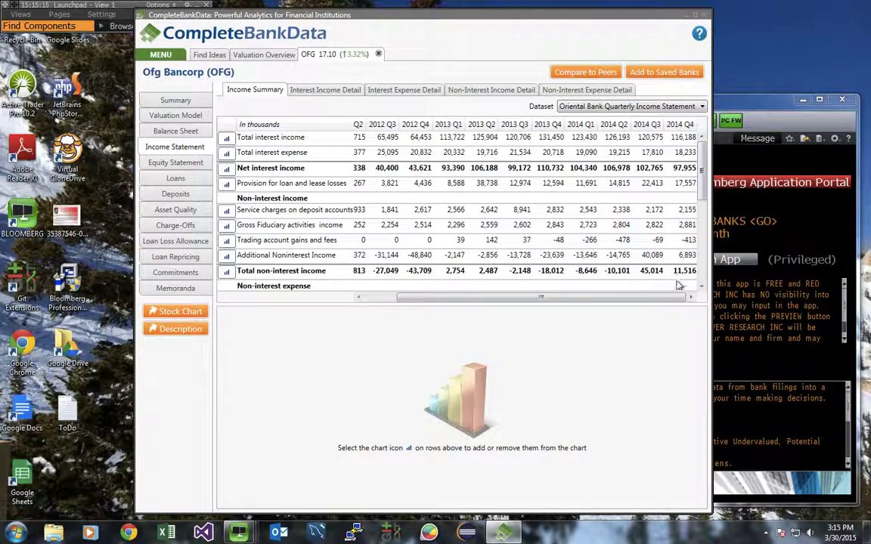
left_click(699, 274)
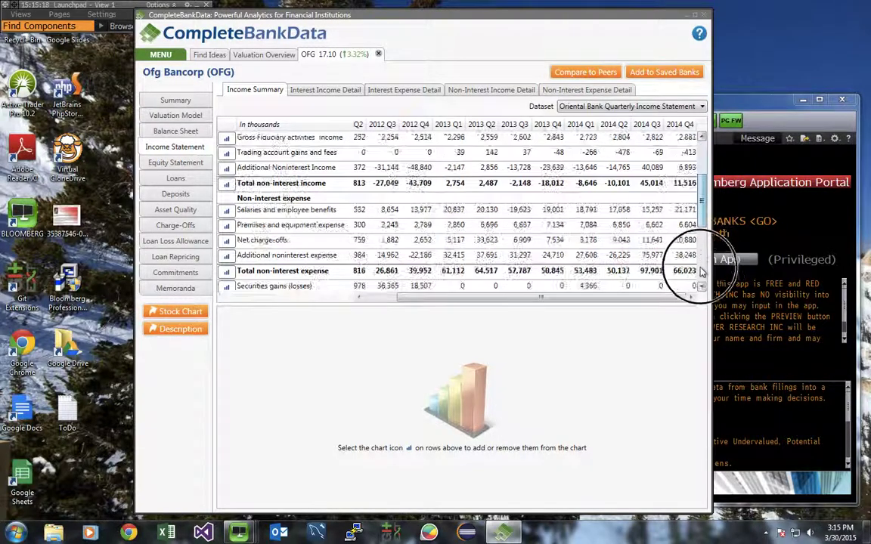
left_click_drag(653, 298, 684, 298)
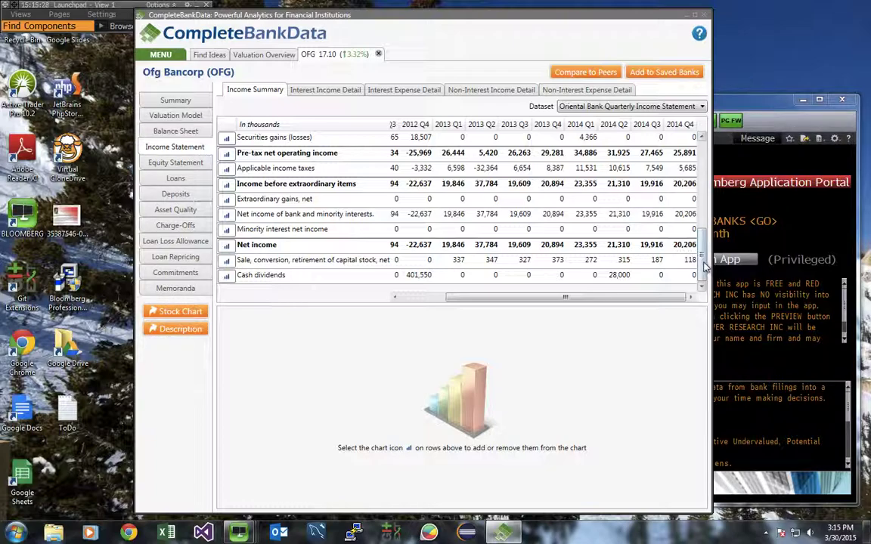
Step: Switch back to the Consolidated income statement and review it down to the Net income rows
left_click(685, 108)
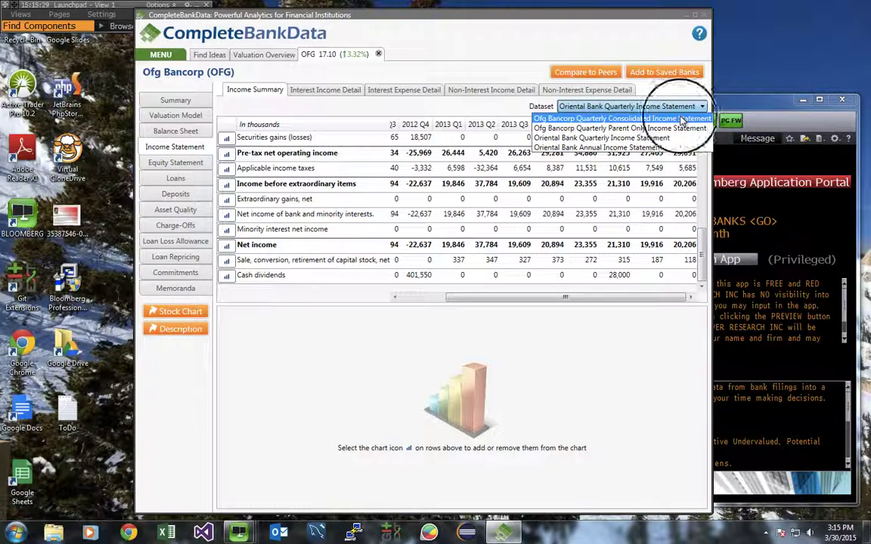
left_click(685, 119)
left_click(690, 297)
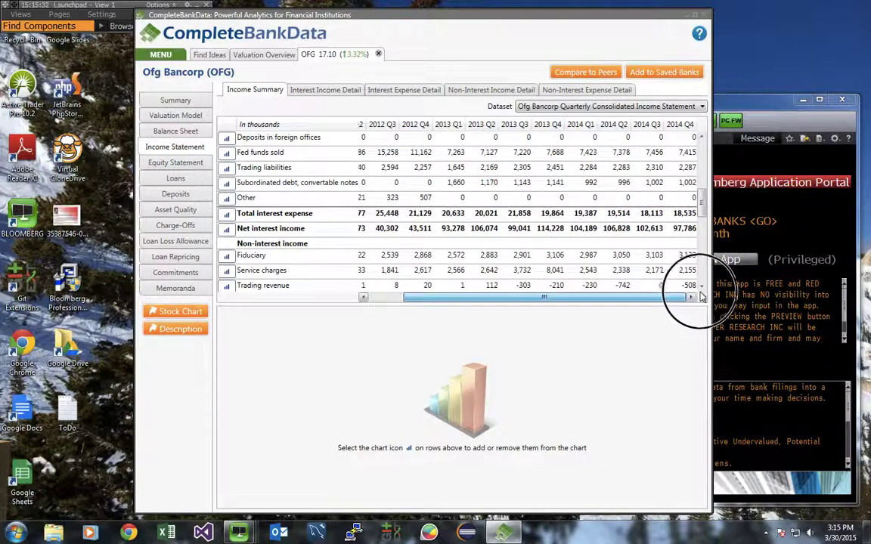
scroll(695, 293, "down", 3)
left_click(690, 297)
scroll(695, 294, "down", 3)
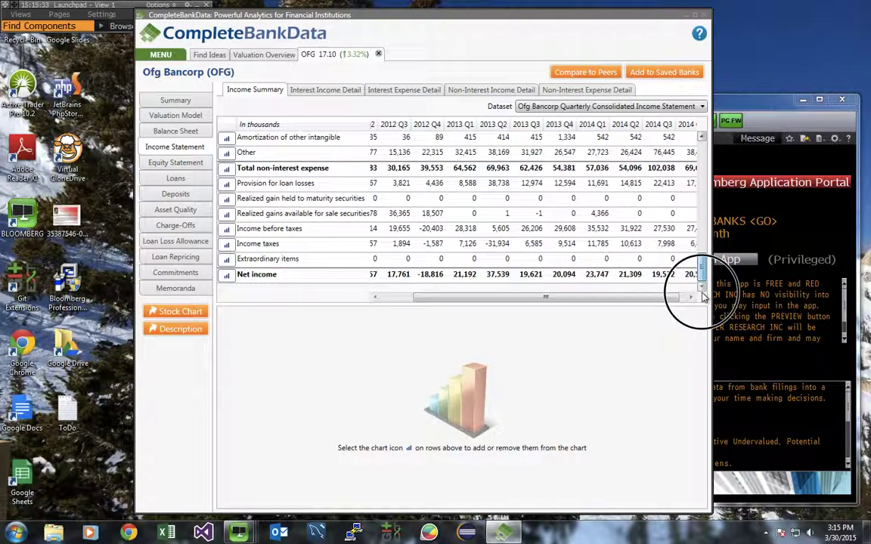
left_click(690, 297)
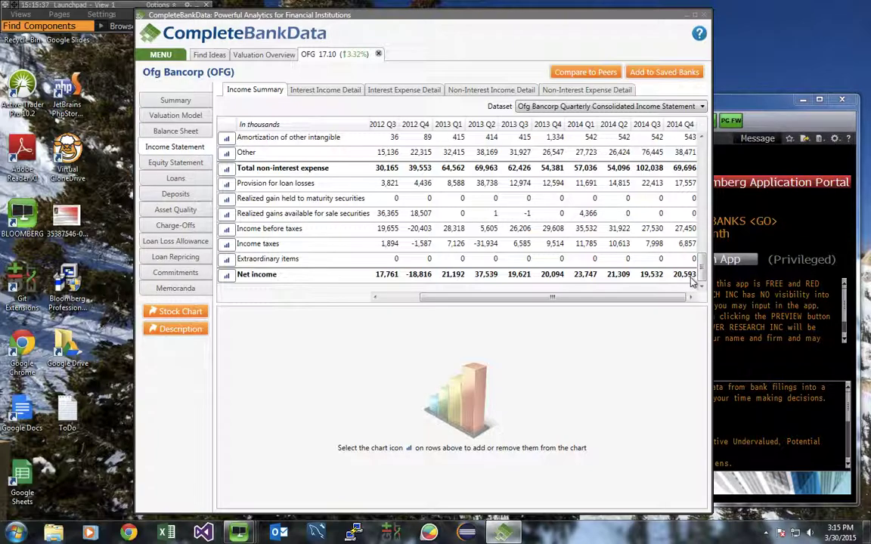
Step: Select Ofg Bancorp Quarterly Parent Only Income Statement, showing 2014 Q4 total operating income of 4,713
left_click(639, 106)
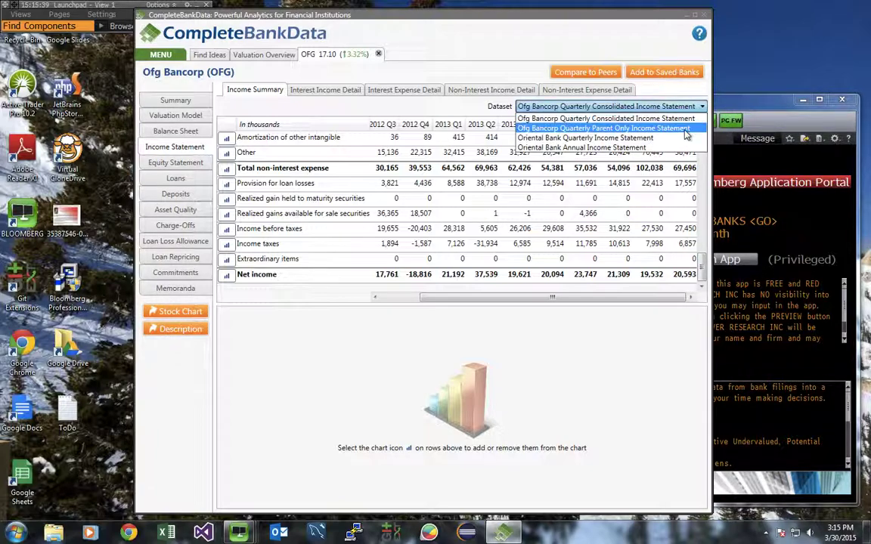
left_click(665, 111)
left_click_drag(614, 297, 677, 299)
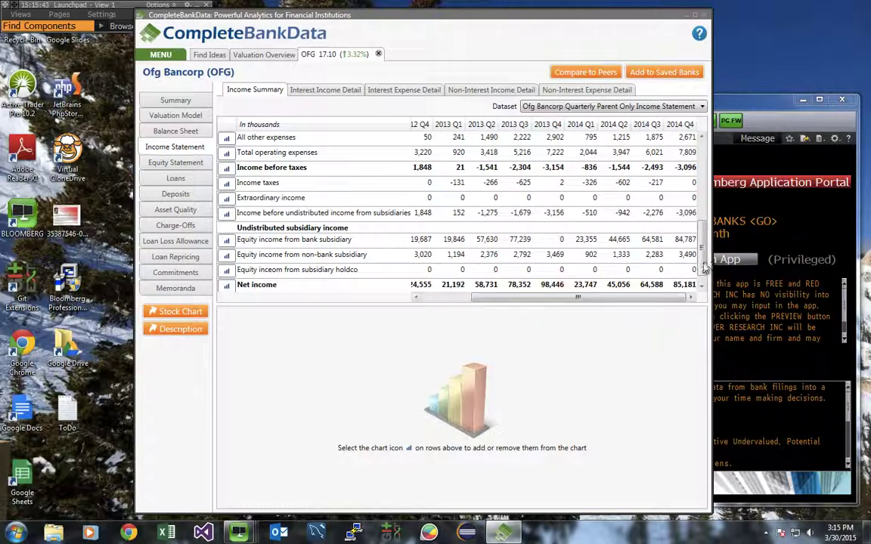
left_click_drag(705, 268, 705, 189)
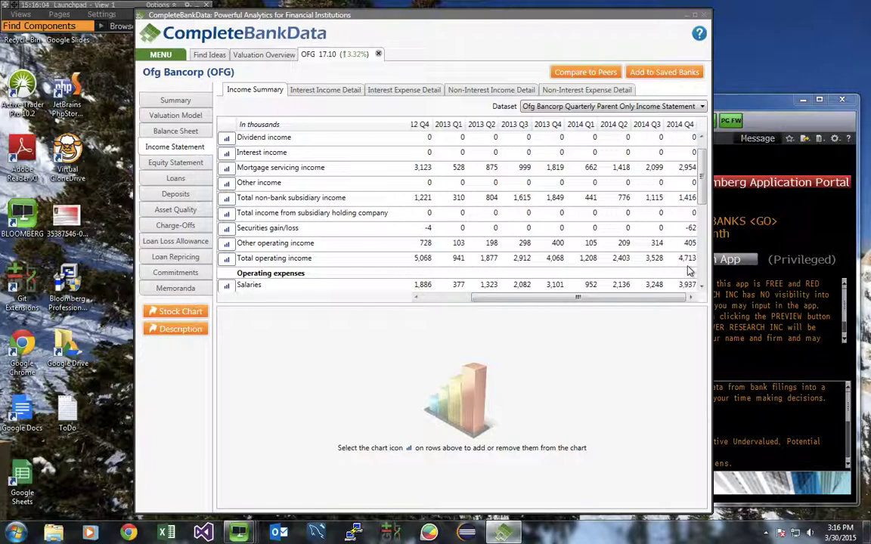
Step: Open OFG's peer comparison and chart Return on Equity for OFG and Carter Bank & Trust (CARE)
left_click(580, 72)
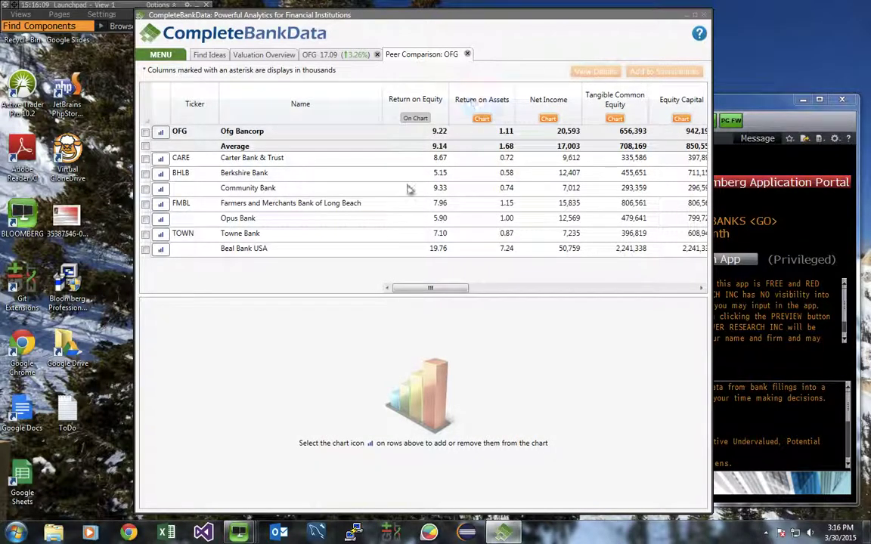
left_click(161, 132)
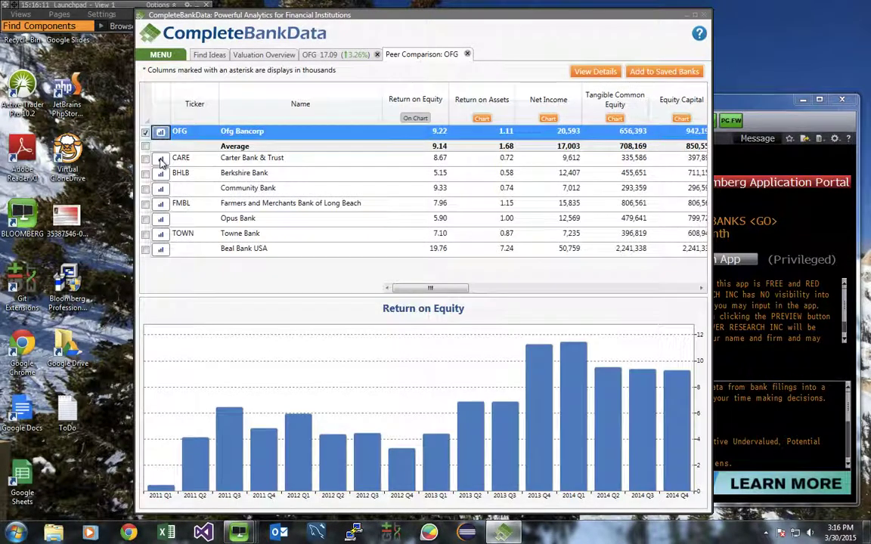
left_click(160, 157)
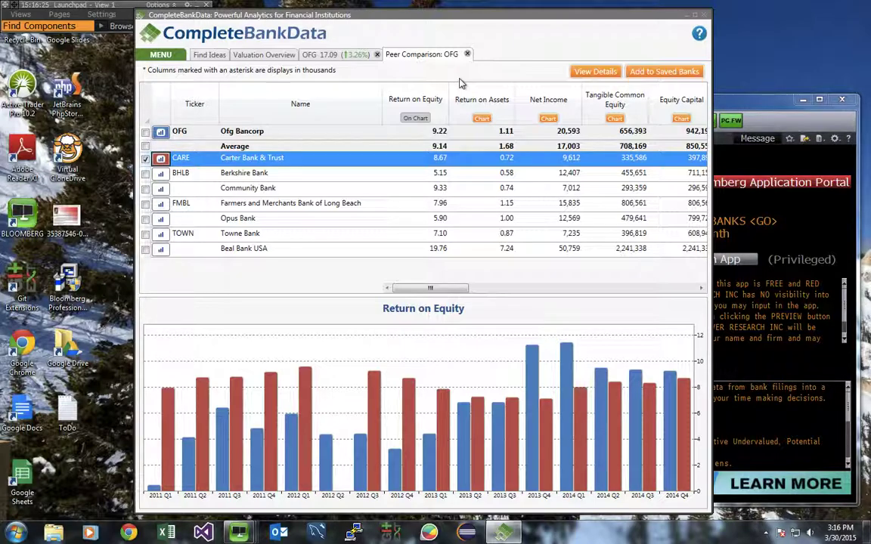
Step: Switch from CompleteBankData to the Keynote presentation with Cmd+Tab
key("super+Tab")
key("super+Tab")
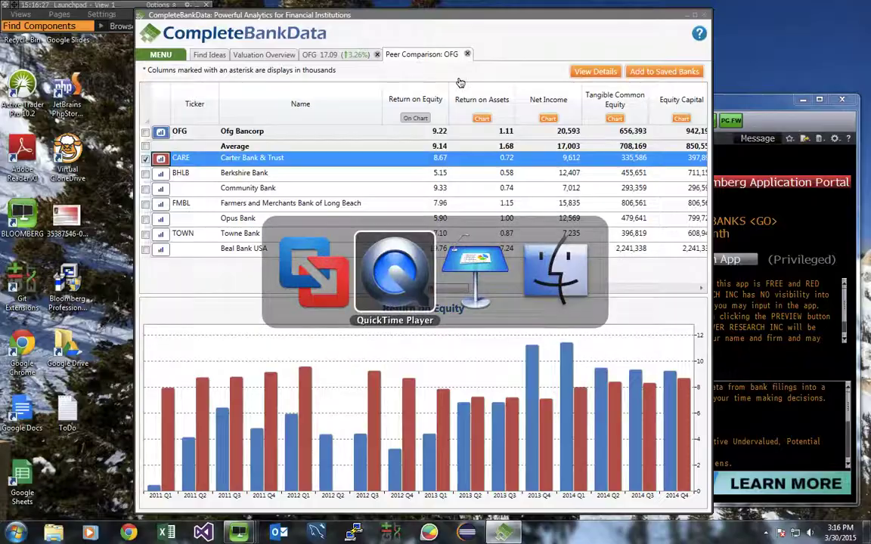